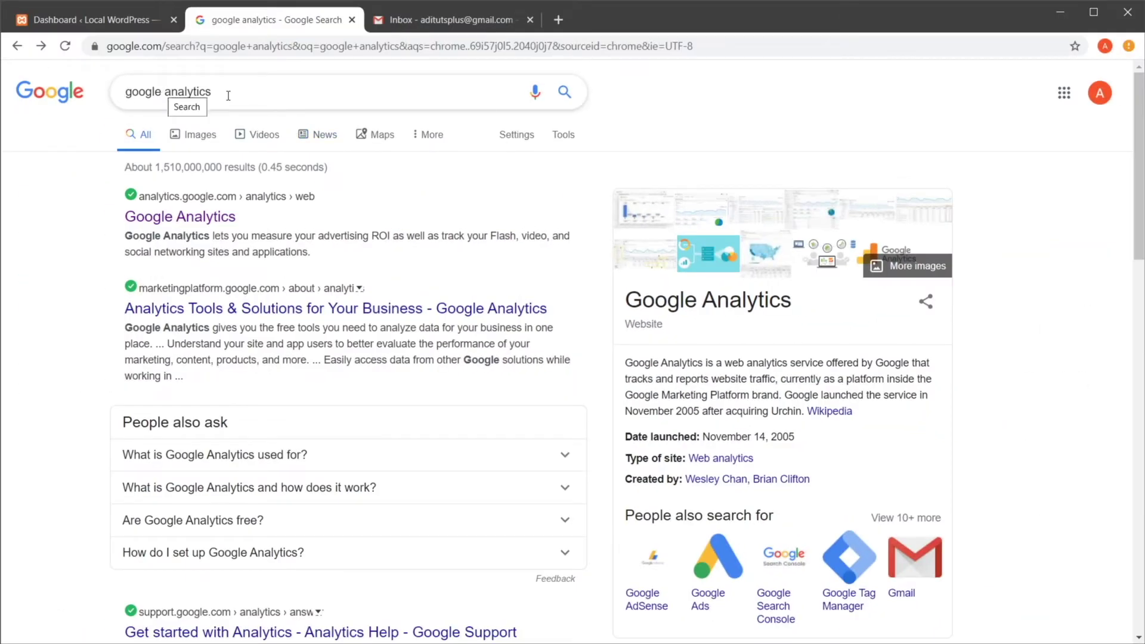
Go to the Google Analytics site from the search results and look over its welcome page
{"action": "left_click", "coordinate": [187, 220]}
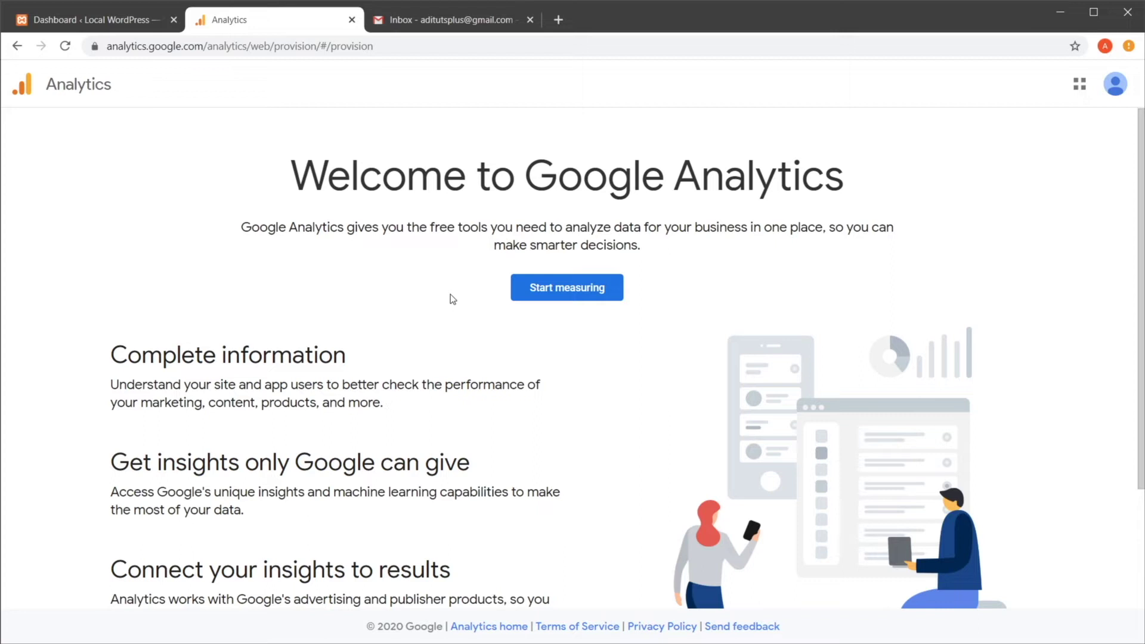
{"action": "left_click_drag", "start_coordinate": [300, 180], "coordinate": [827, 191]}
{"action": "left_click", "coordinate": [748, 231]}
{"action": "scroll", "coordinate": [620, 259], "scroll_direction": "down", "scroll_amount": 3}
{"action": "scroll", "coordinate": [619, 257], "scroll_direction": "up", "scroll_amount": 3}
Start a new Analytics account and paste in the account name
{"action": "left_click", "coordinate": [589, 294]}
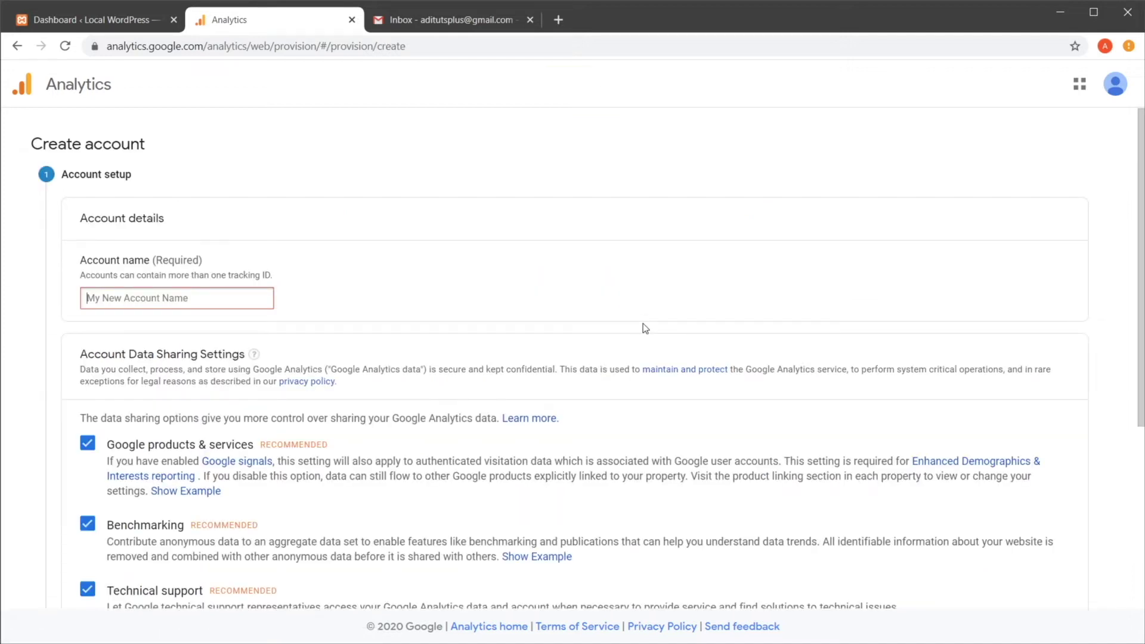
{"action": "type", "text": "Testing Analytics"}
{"action": "scroll", "coordinate": [439, 374], "scroll_direction": "down", "scroll_amount": 5}
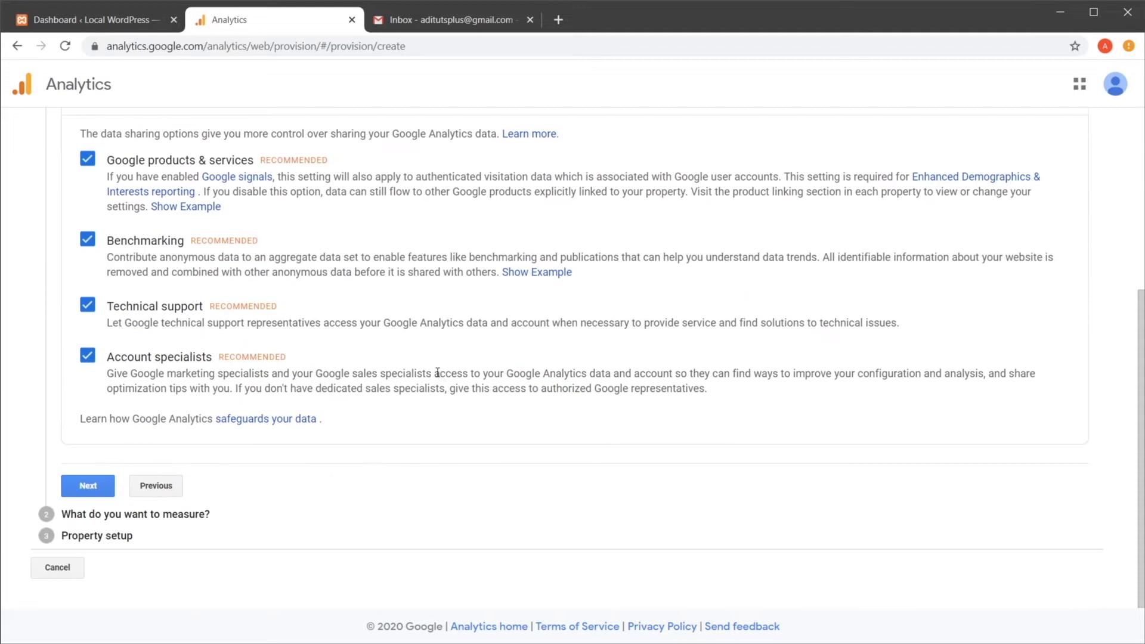
{"action": "left_click", "coordinate": [88, 496]}
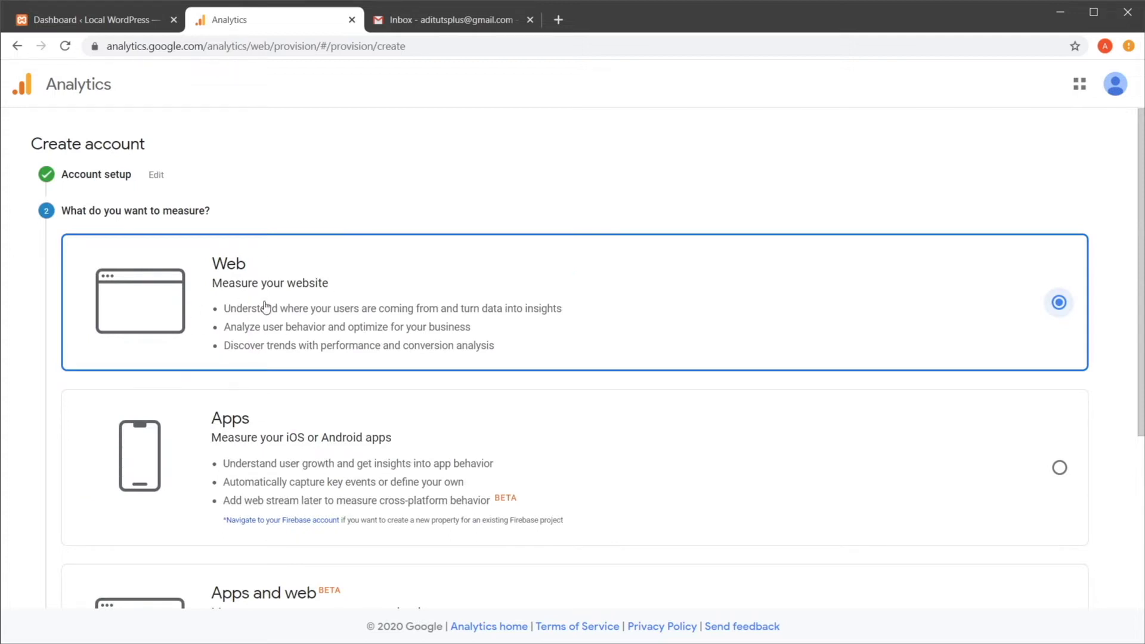
Choose web measurement and enter the website's name and URL in property setup
{"action": "scroll", "coordinate": [363, 309], "scroll_direction": "down", "scroll_amount": 5}
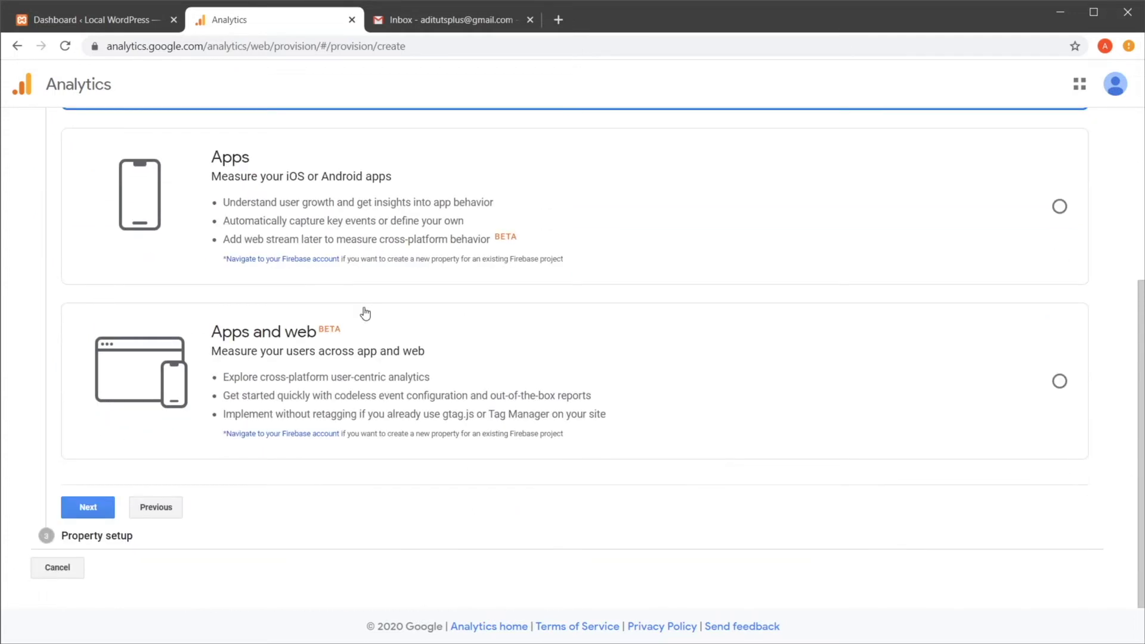
{"action": "left_click", "coordinate": [89, 506]}
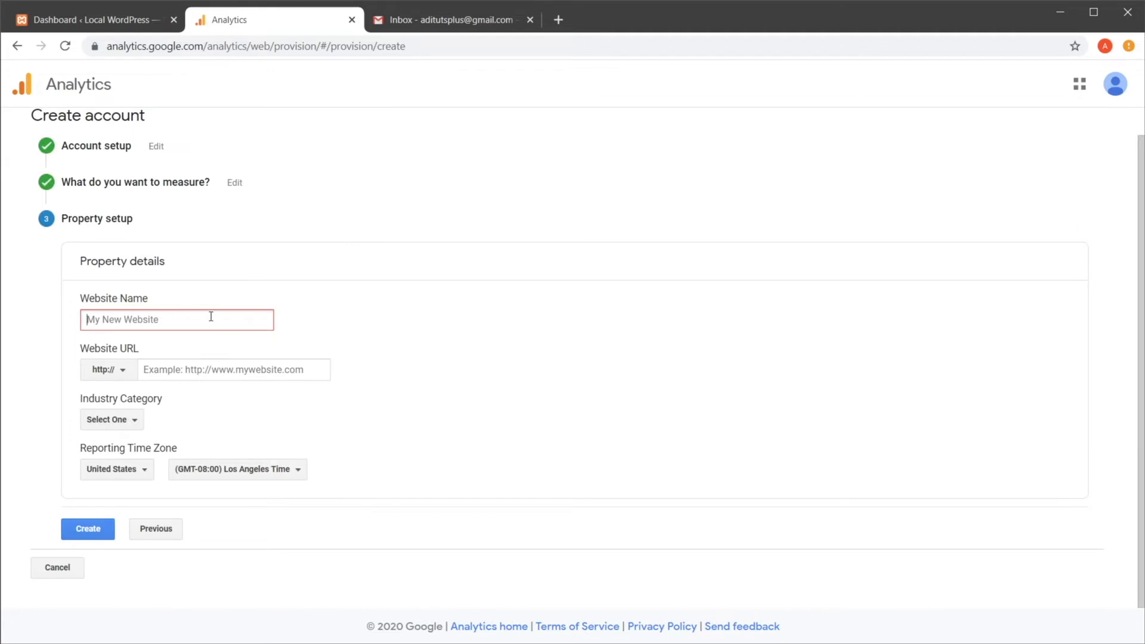
{"action": "type", "text": "Adi Purdila Design"}
{"action": "key", "text": "Tab"}
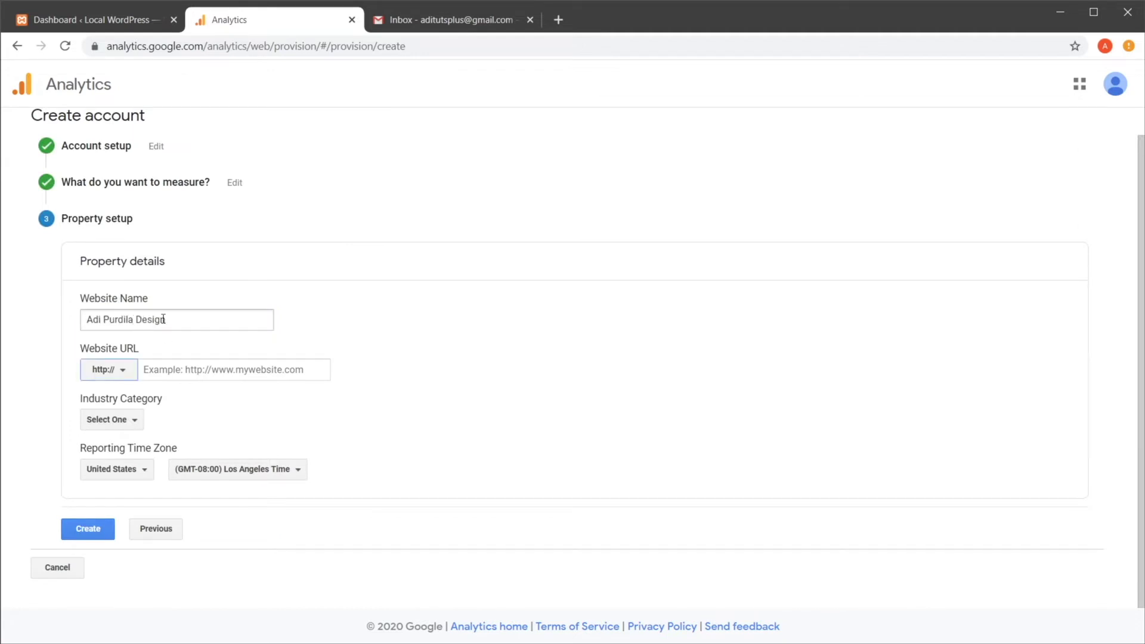
{"action": "left_click", "coordinate": [171, 370]}
{"action": "type", "text": "adipurdila.design"}
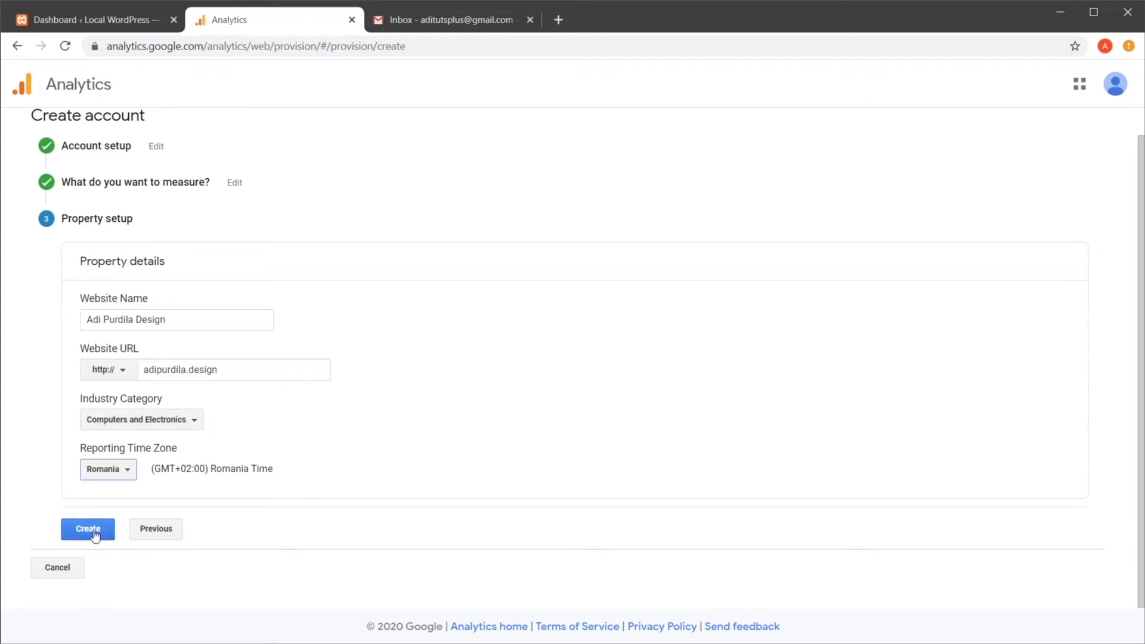
Create the account by accepting the GDPR, data protection and service terms, then view the Tracking ID
{"action": "left_click", "coordinate": [94, 535]}
{"action": "left_click", "coordinate": [390, 347]}
{"action": "scroll", "coordinate": [627, 404], "scroll_direction": "down", "scroll_amount": 3}
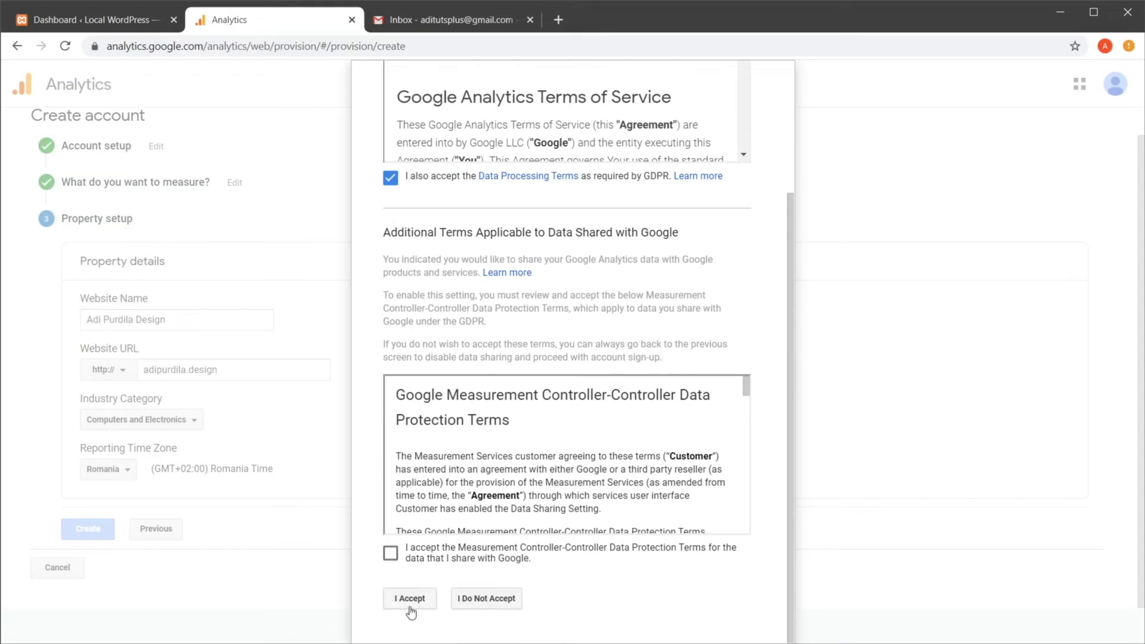
{"action": "left_click", "coordinate": [435, 564]}
{"action": "left_click", "coordinate": [417, 599]}
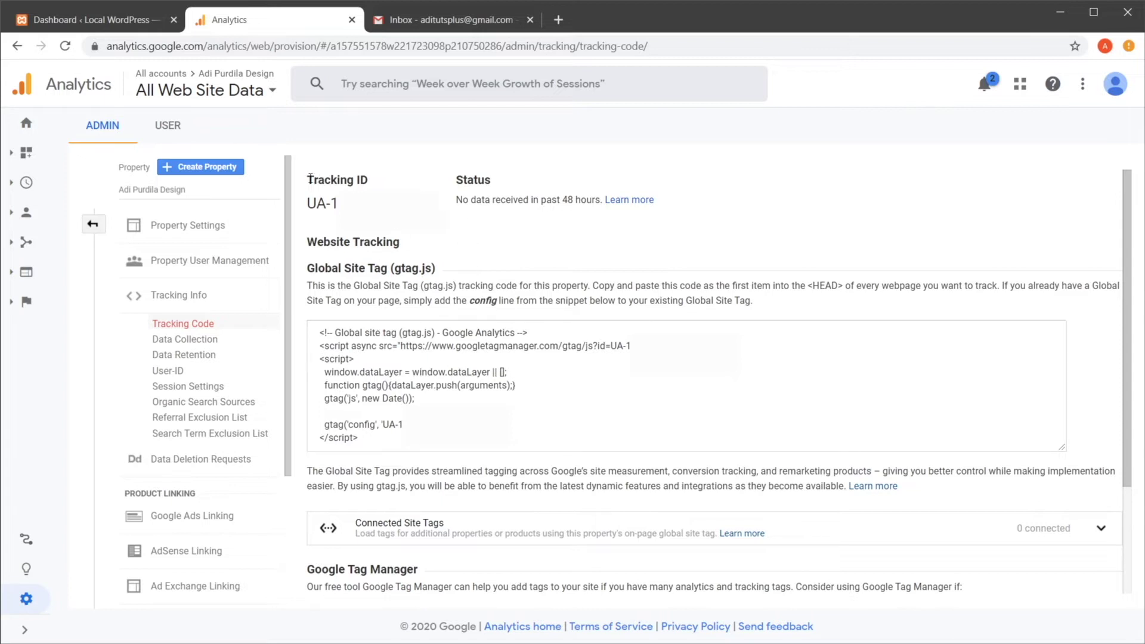
{"action": "left_click_drag", "start_coordinate": [314, 180], "coordinate": [379, 185]}
{"action": "left_click", "coordinate": [366, 190]}
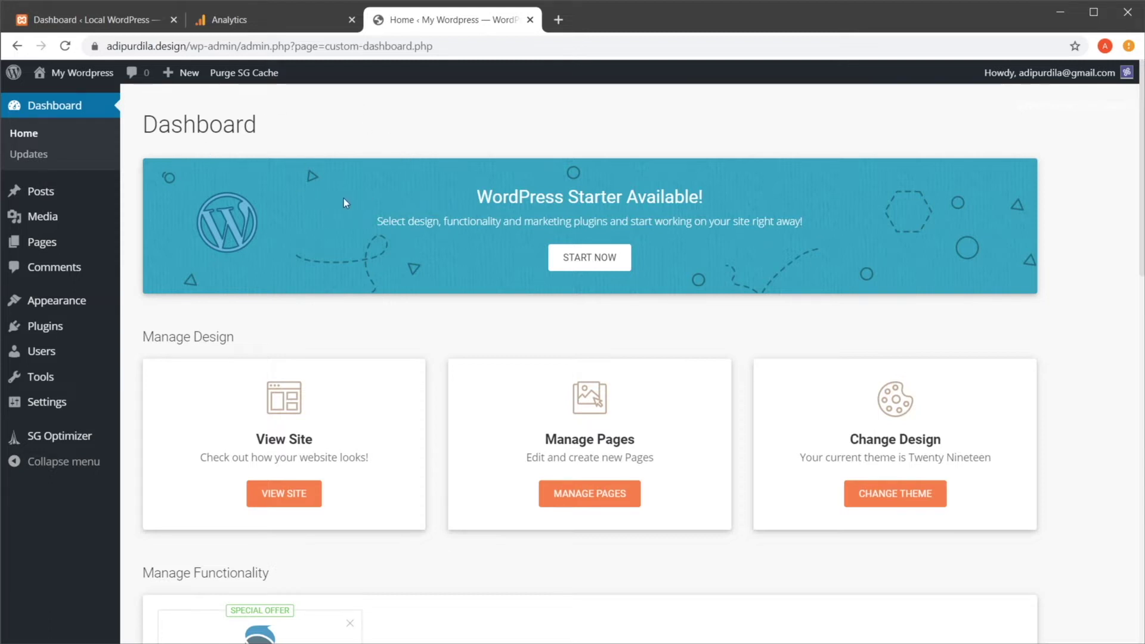
Find the 'monsterinsights' plugin under Plugins > Add New, then install and activate it
{"action": "left_click", "coordinate": [59, 326]}
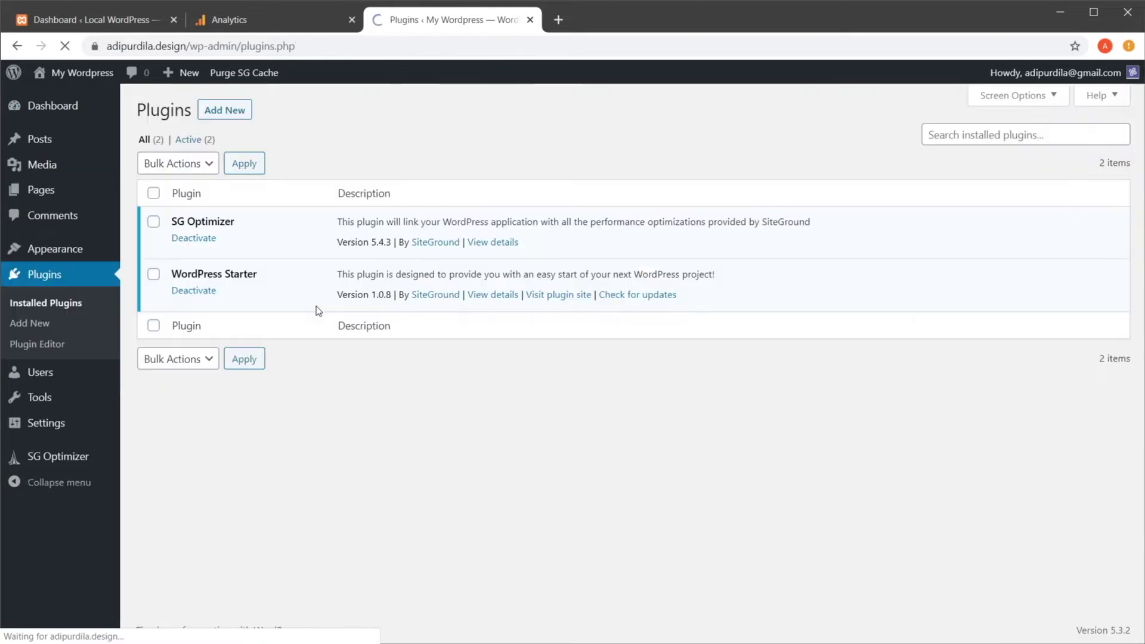
{"action": "left_click", "coordinate": [224, 109]}
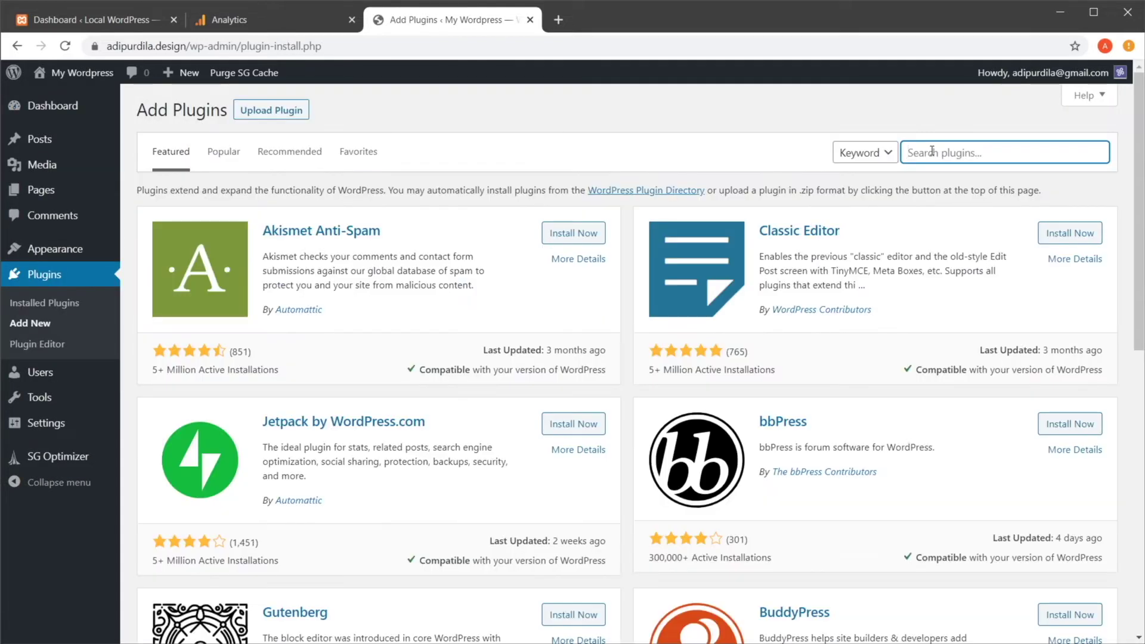
{"action": "type", "text": "monsterinsights"}
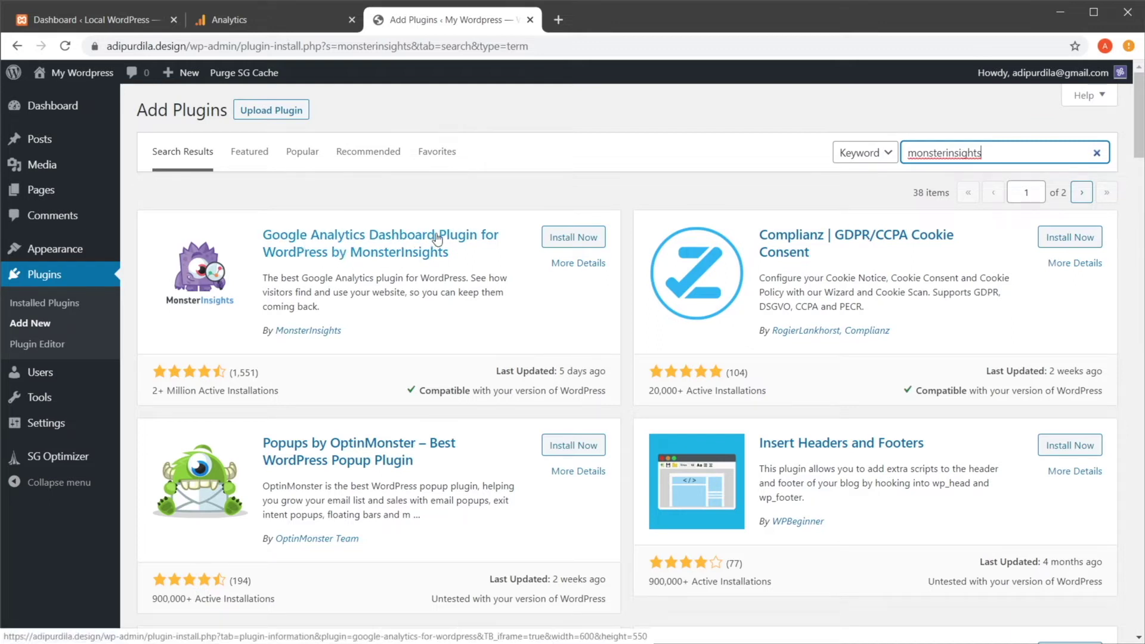
{"action": "left_click", "coordinate": [574, 240]}
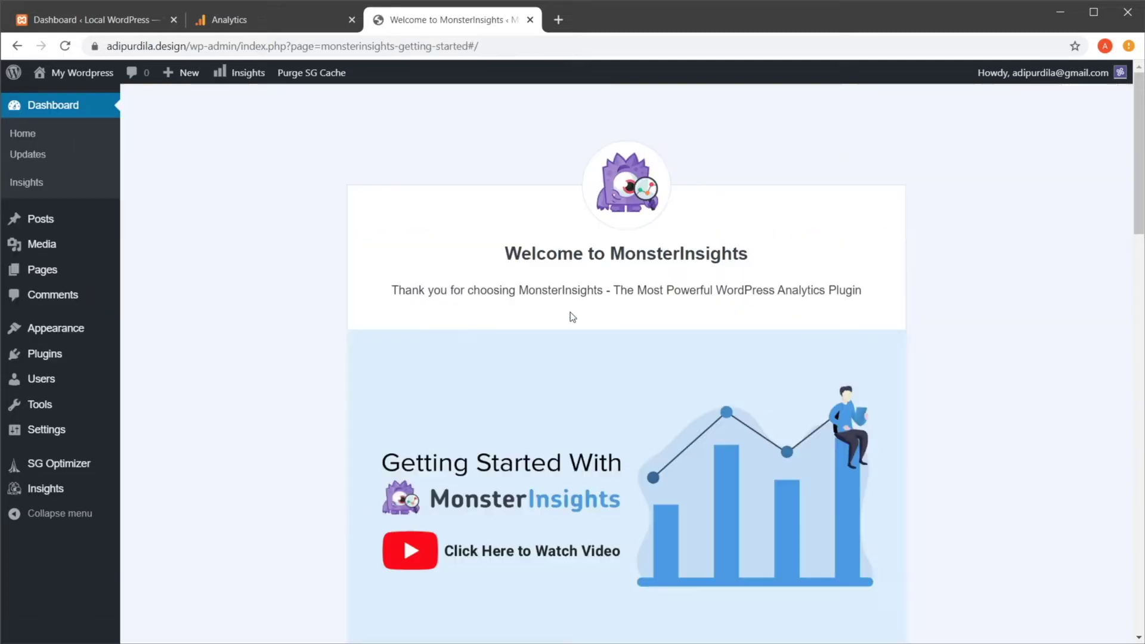
{"action": "scroll", "coordinate": [578, 348], "scroll_direction": "down", "scroll_amount": 4}
{"action": "scroll", "coordinate": [577, 349], "scroll_direction": "down", "scroll_amount": 1}
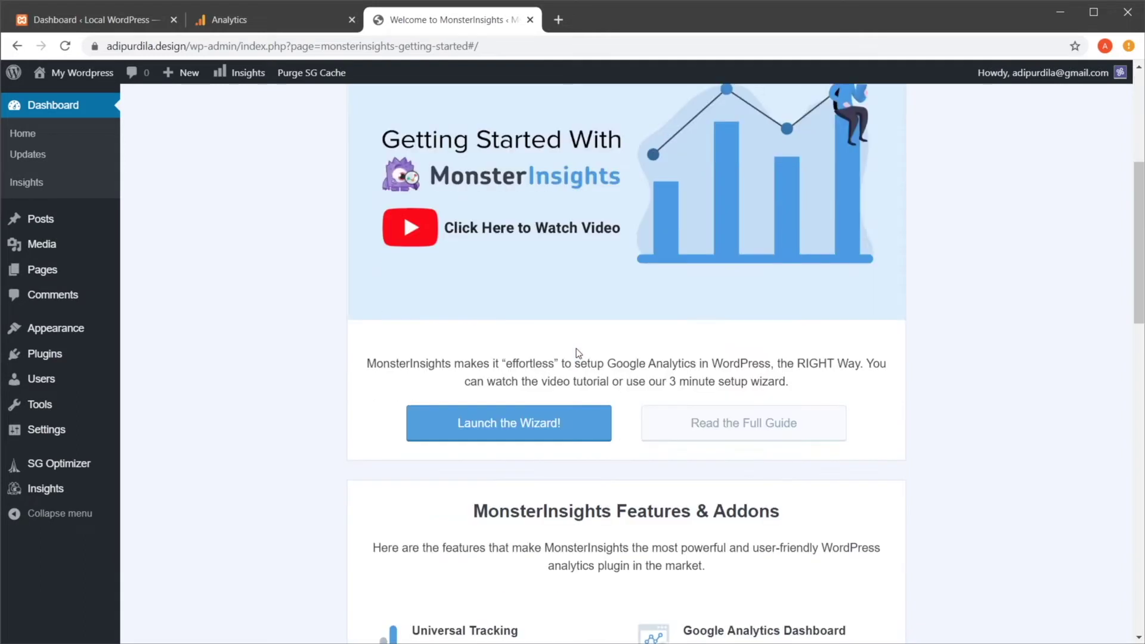
Launch the MonsterInsights wizard and save Publisher (Blog) as the site category
{"action": "left_click", "coordinate": [533, 441]}
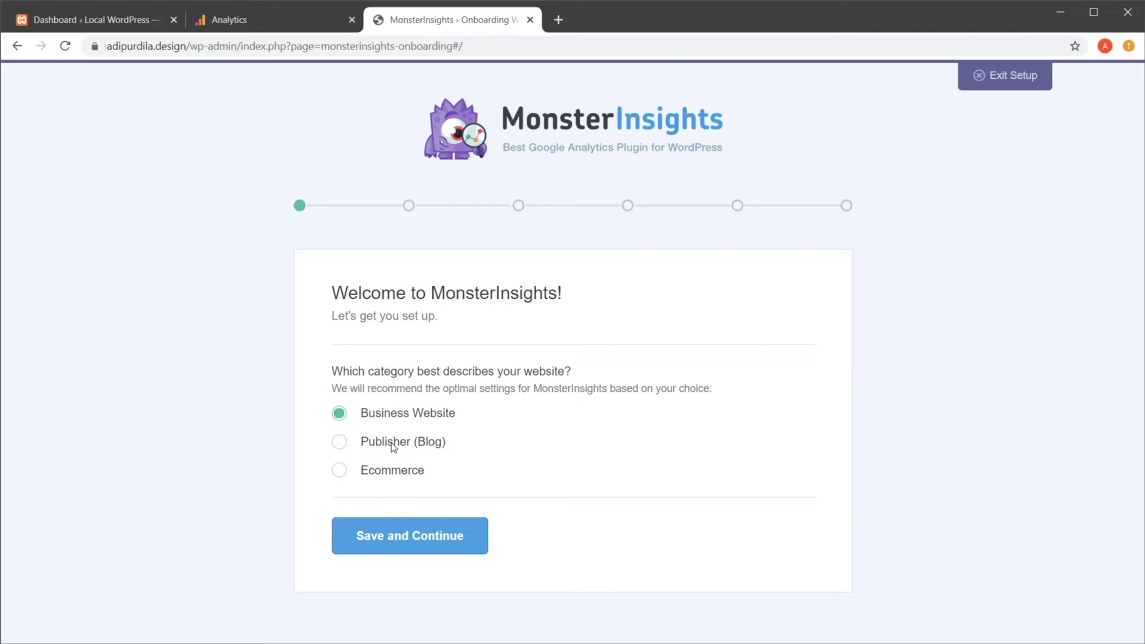
{"action": "left_click", "coordinate": [392, 446]}
{"action": "left_click", "coordinate": [424, 544]}
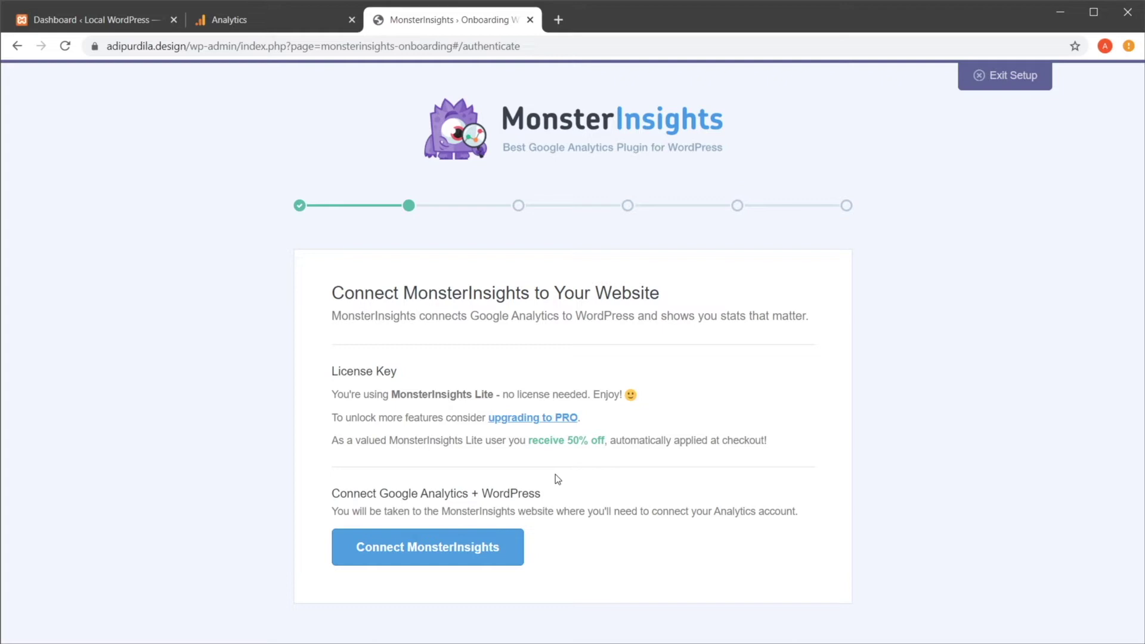
Sign in with the existing Google account, allow MonsterInsights access, and connect the All Web Site Data view
{"action": "left_click", "coordinate": [459, 547]}
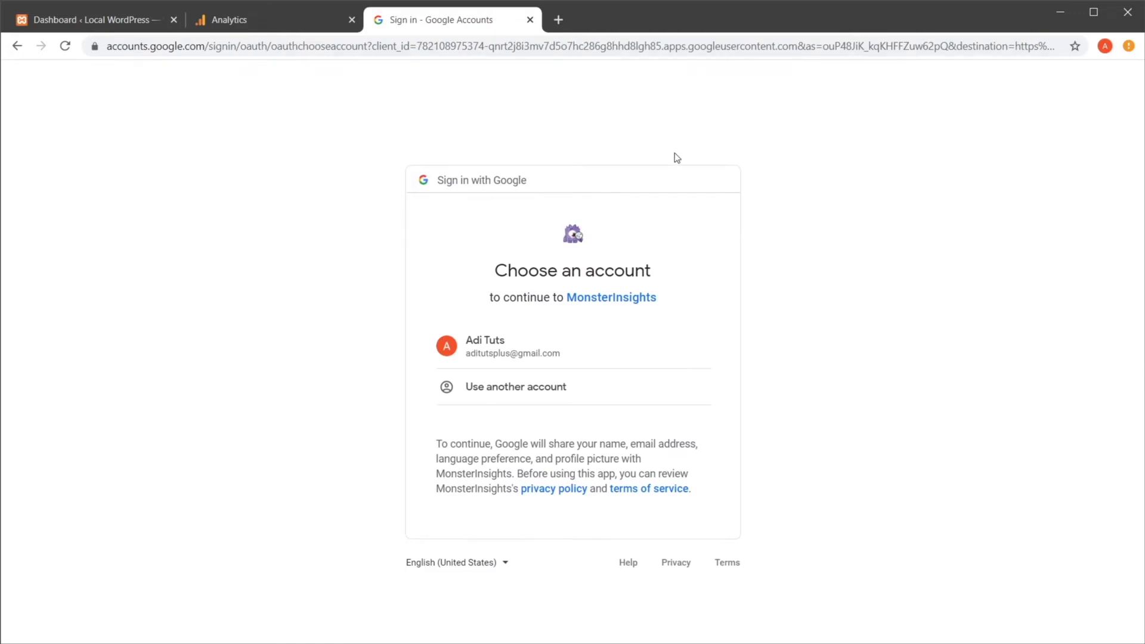
{"action": "left_click", "coordinate": [539, 348]}
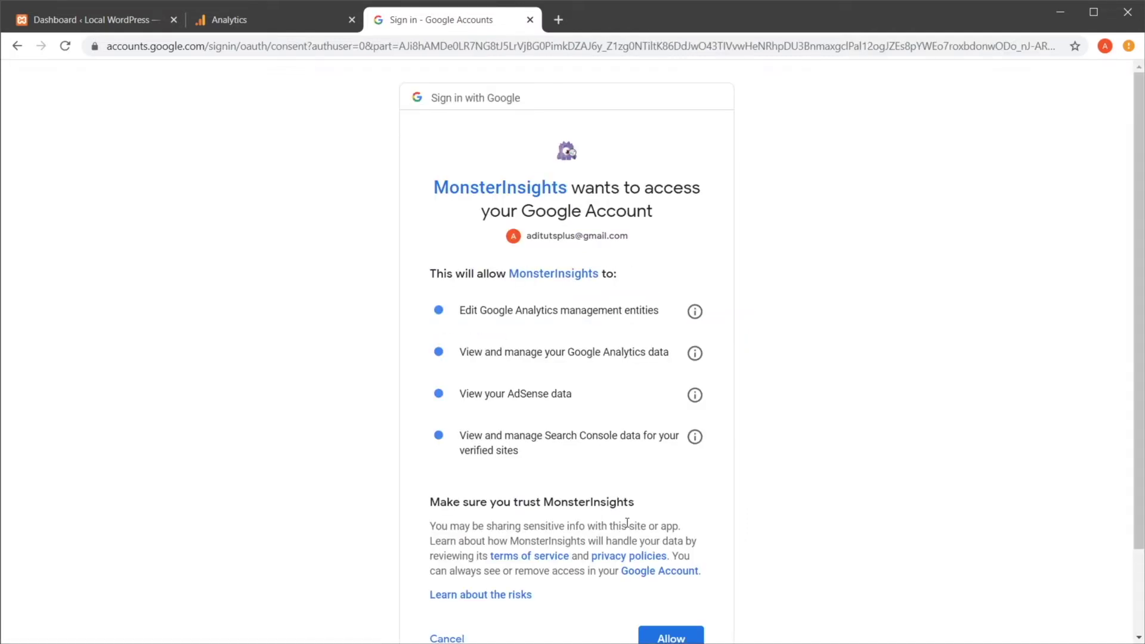
{"action": "scroll", "coordinate": [627, 523], "scroll_direction": "down", "scroll_amount": 2}
{"action": "left_click", "coordinate": [674, 543]}
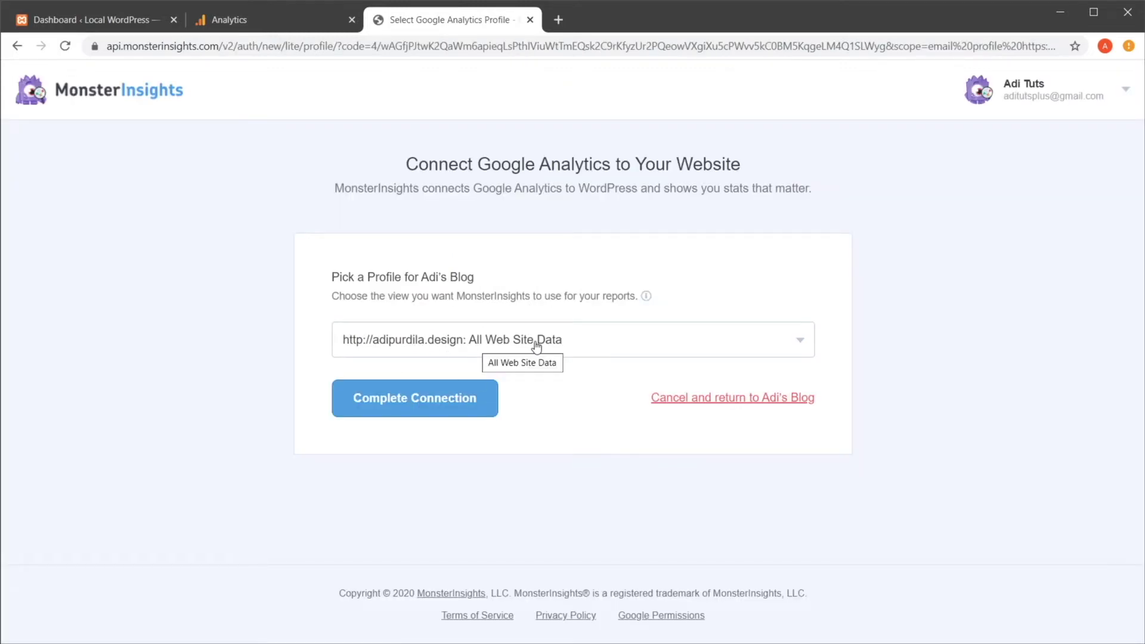
{"action": "left_click", "coordinate": [436, 402]}
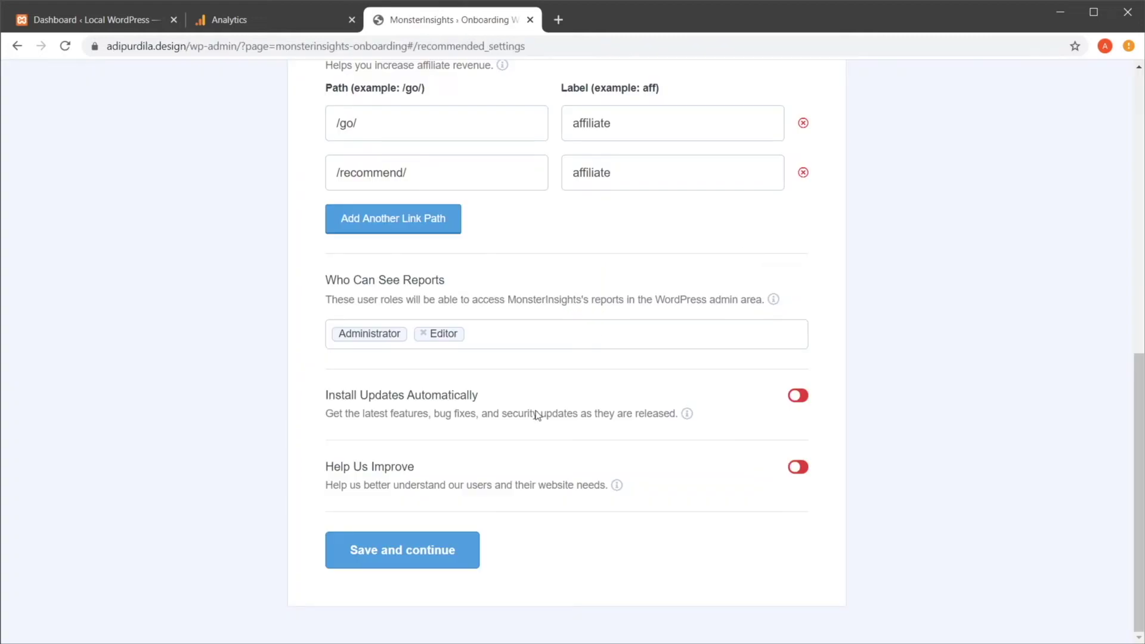
Keep MonsterInsights' recommended settings and continue
{"action": "scroll", "coordinate": [757, 412], "scroll_direction": "up", "scroll_amount": 10}
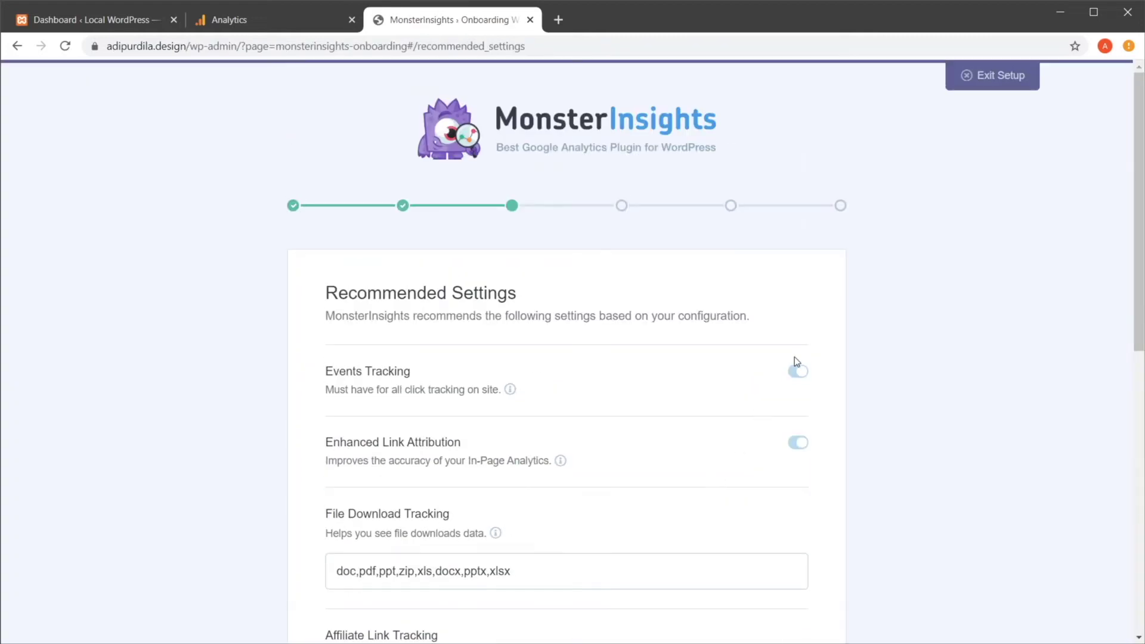
{"action": "scroll", "coordinate": [775, 487], "scroll_direction": "down", "scroll_amount": 10}
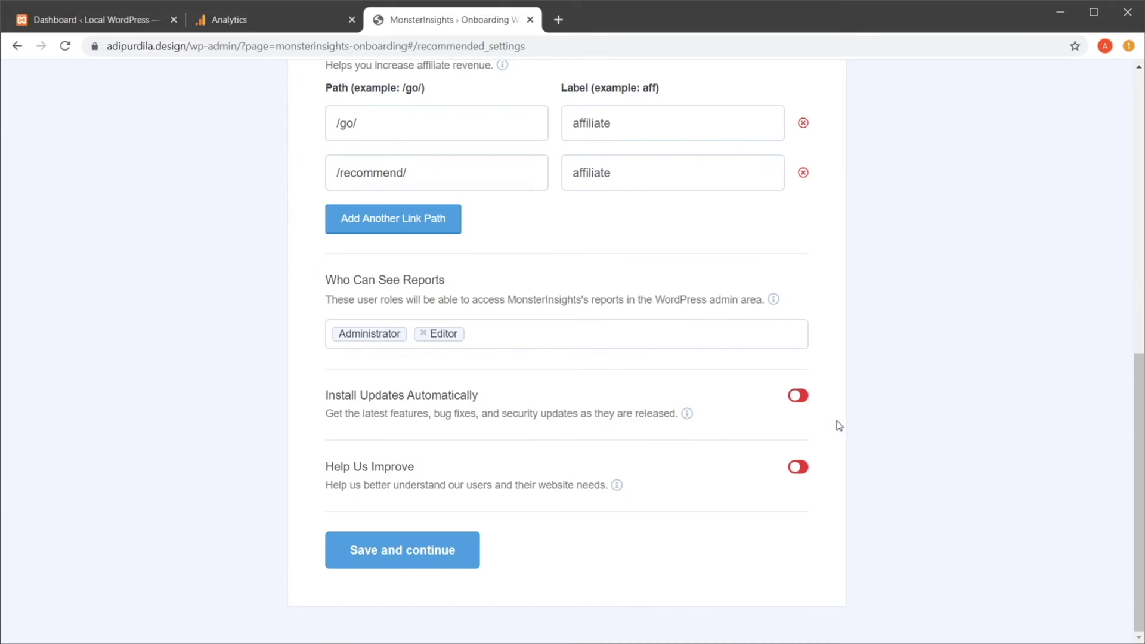
{"action": "left_click", "coordinate": [448, 561]}
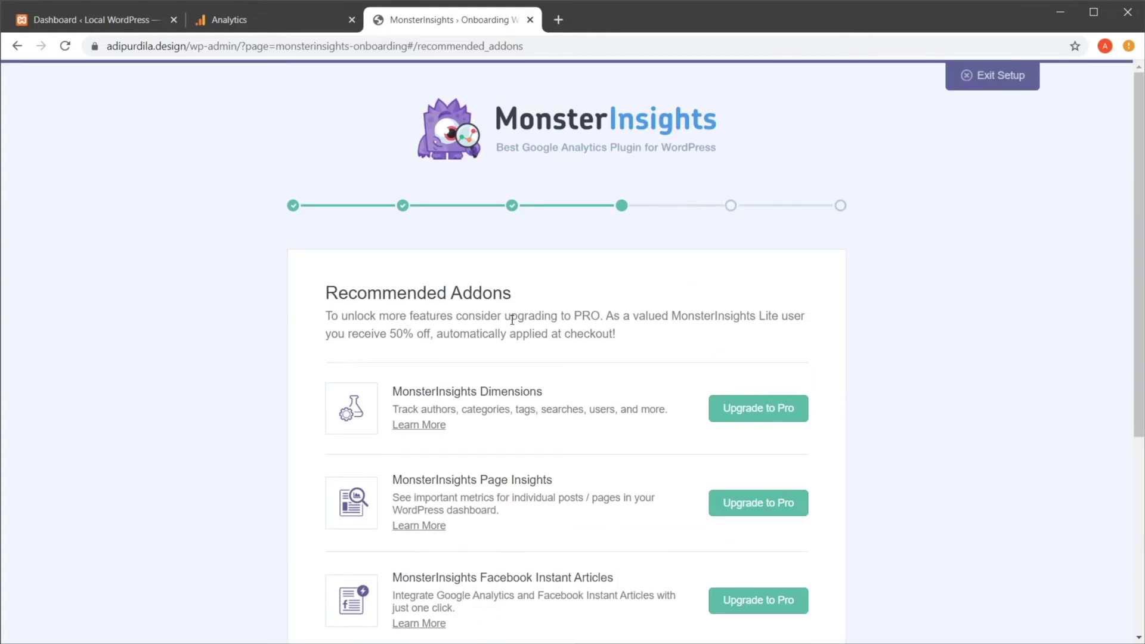
Skip the recommended addons and WPForms to reach the 'Awesome, You're All Set!' screen
{"action": "scroll", "coordinate": [504, 306], "scroll_direction": "down", "scroll_amount": 5}
{"action": "scroll", "coordinate": [433, 348], "scroll_direction": "down", "scroll_amount": 5}
{"action": "left_click", "coordinate": [413, 552]}
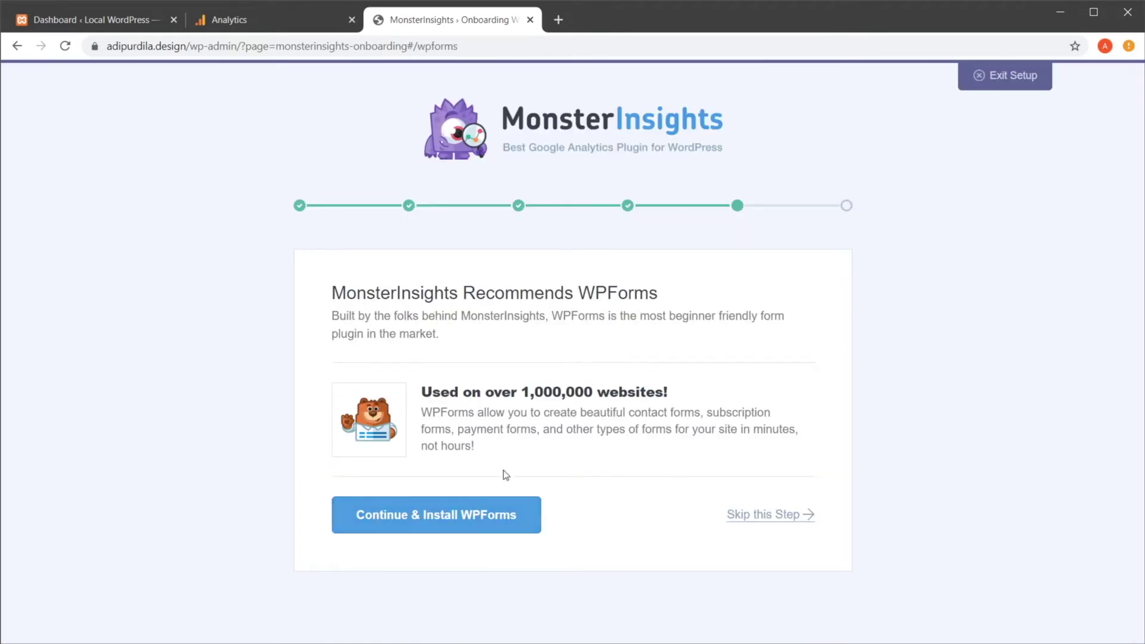
{"action": "left_click", "coordinate": [781, 515]}
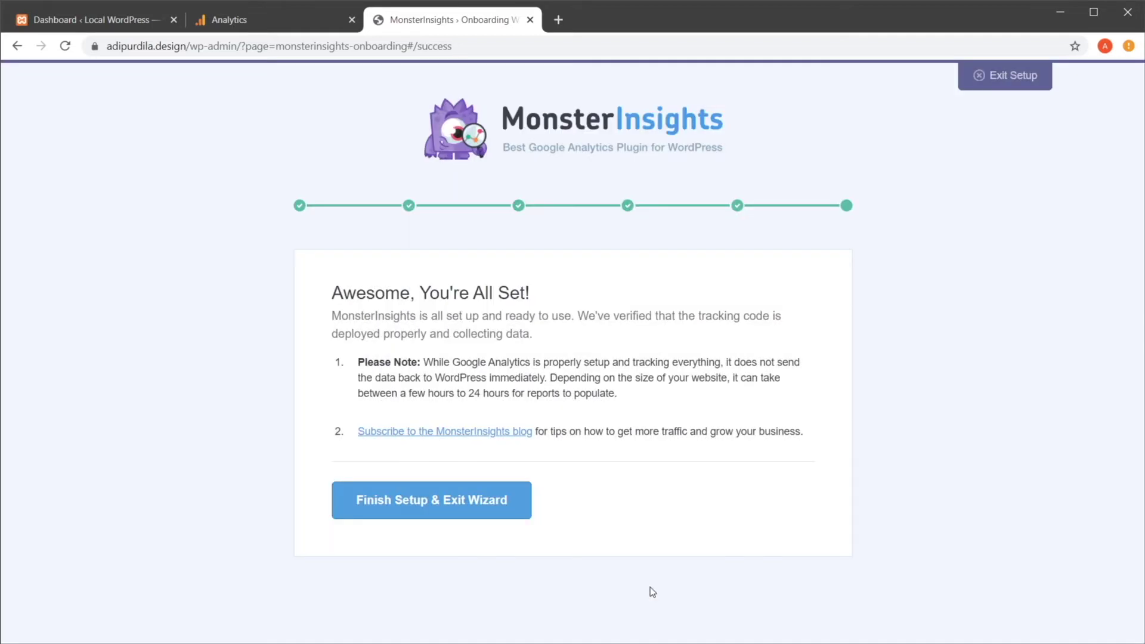
{"action": "left_click_drag", "start_coordinate": [376, 292], "coordinate": [525, 294]}
{"action": "left_click", "coordinate": [616, 316]}
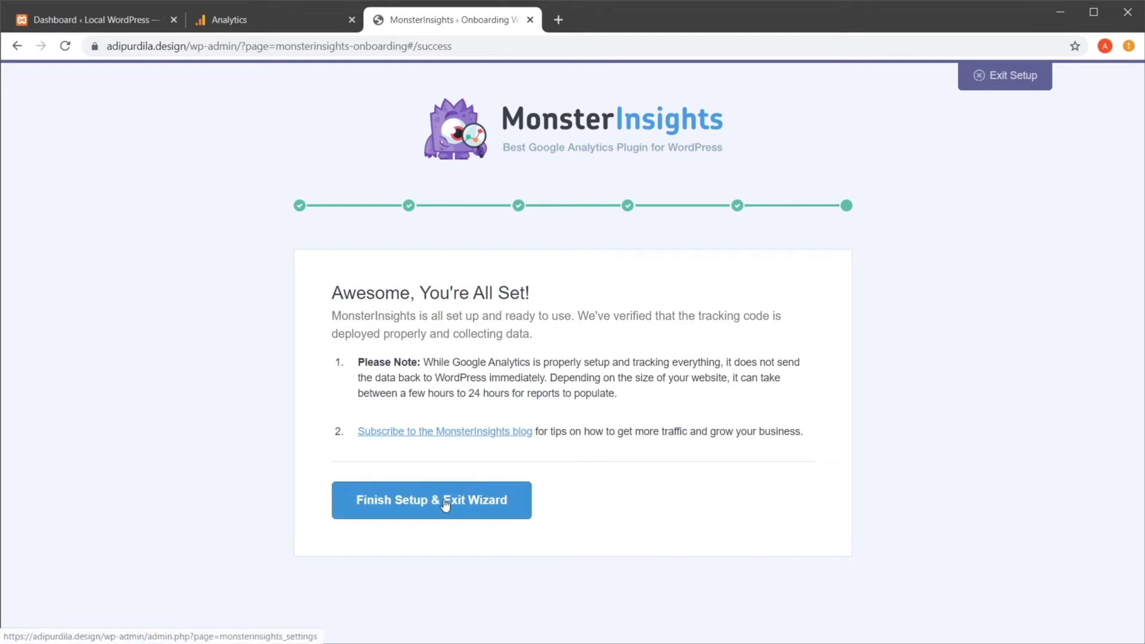
Choose 'Finish Setup & Exit Wizard' to land on the MonsterInsights Settings page
{"action": "left_click", "coordinate": [463, 514]}
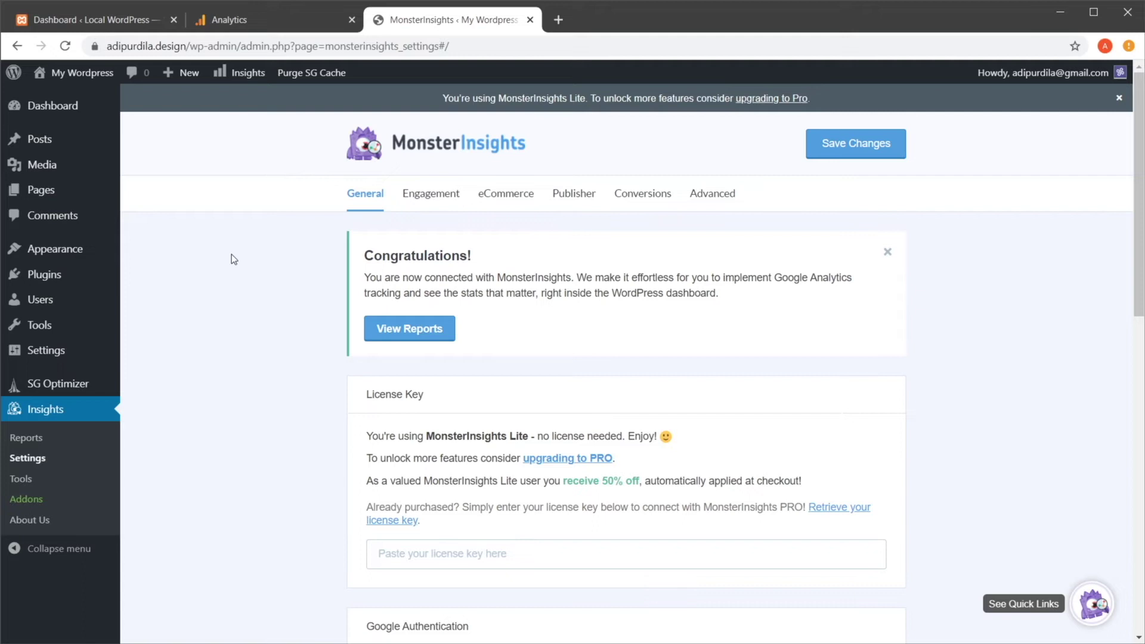
Look through the Google Analytics Home report cards, which show 0 users and no data yet
{"action": "left_click", "coordinate": [263, 19]}
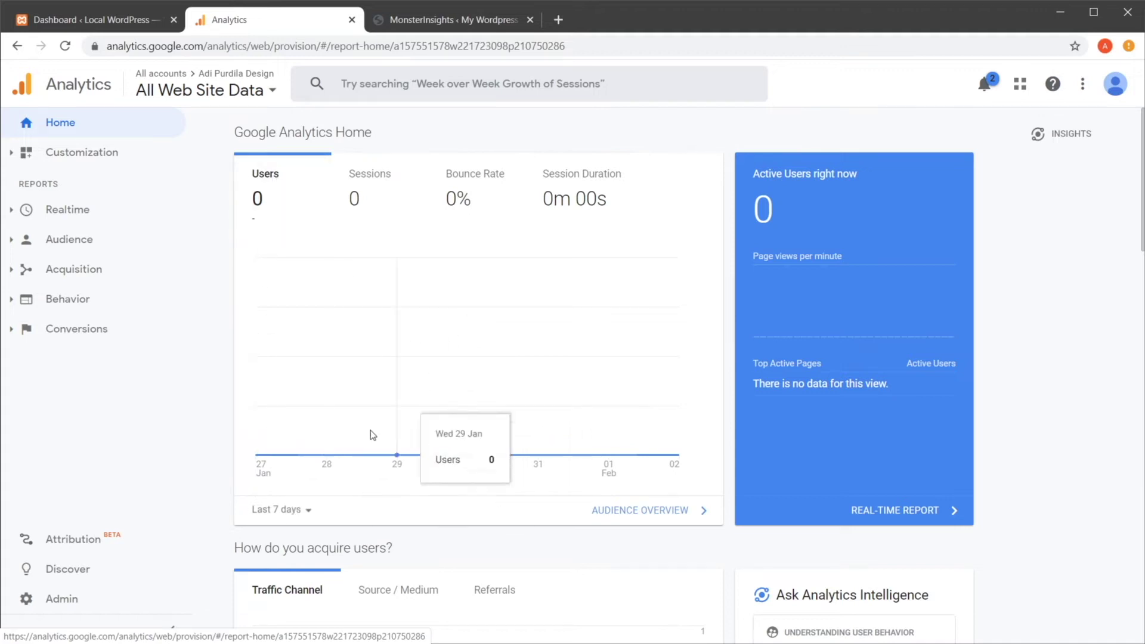
{"action": "mouse_move", "coordinate": [321, 381]}
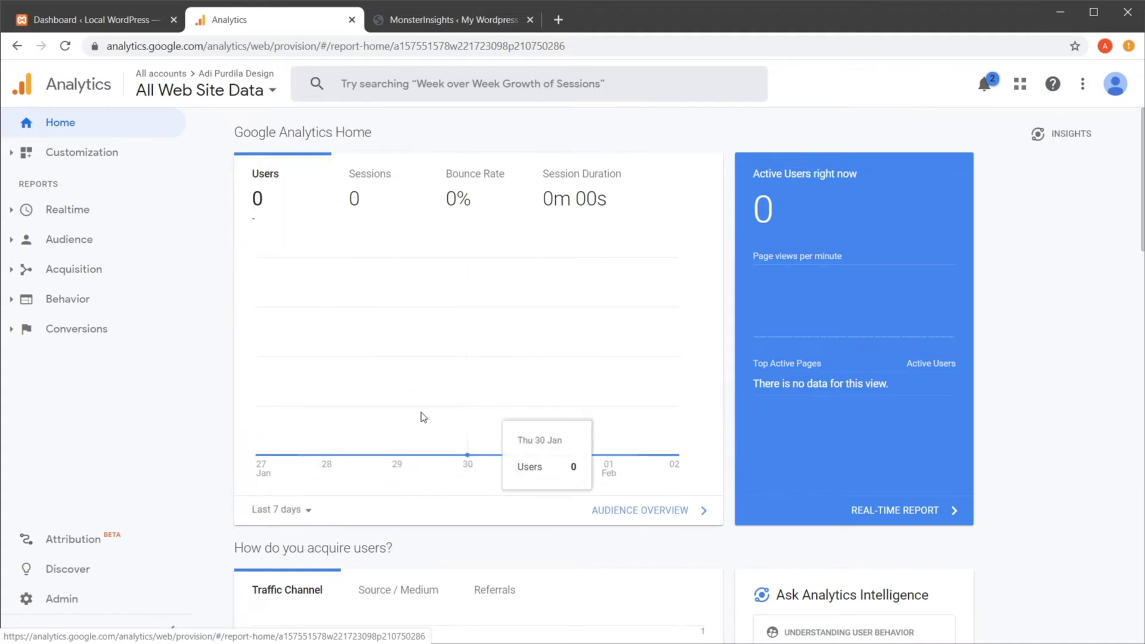
{"action": "mouse_move", "coordinate": [263, 425]}
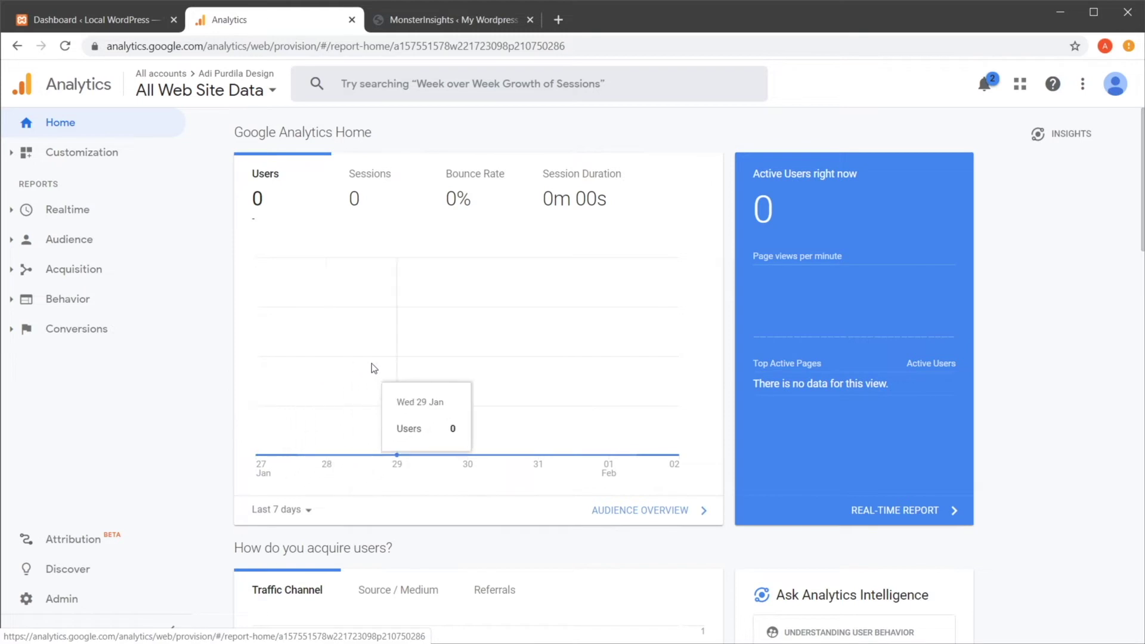
{"action": "mouse_move", "coordinate": [656, 375]}
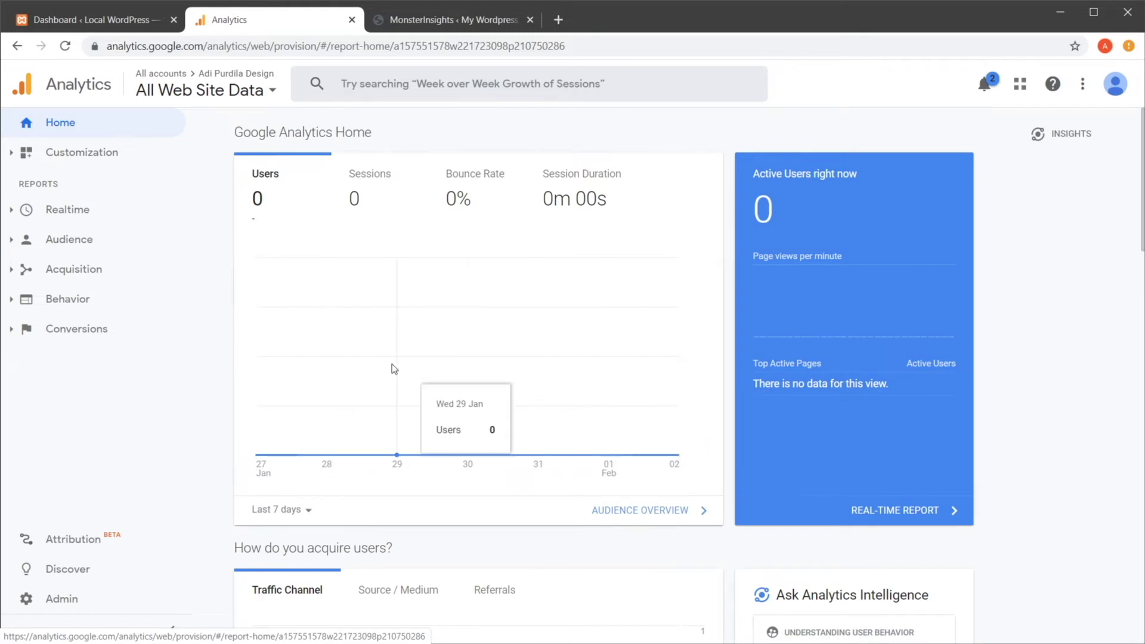
{"action": "mouse_move", "coordinate": [482, 343]}
{"action": "scroll", "coordinate": [481, 339], "scroll_direction": "down", "scroll_amount": 10}
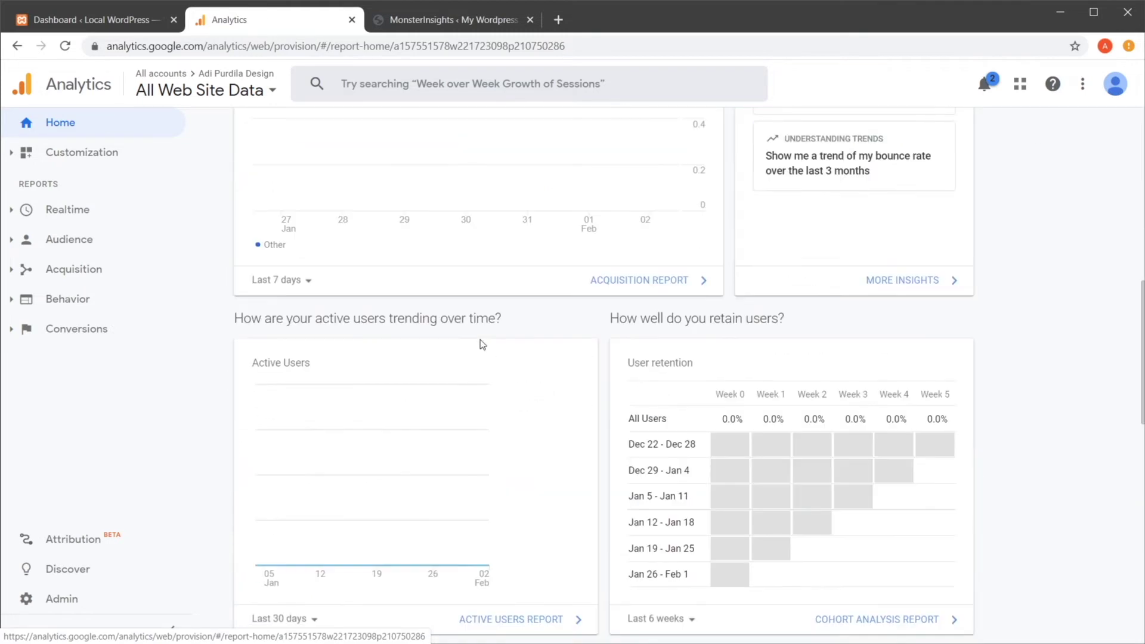
{"action": "scroll", "coordinate": [481, 339], "scroll_direction": "up", "scroll_amount": 5}
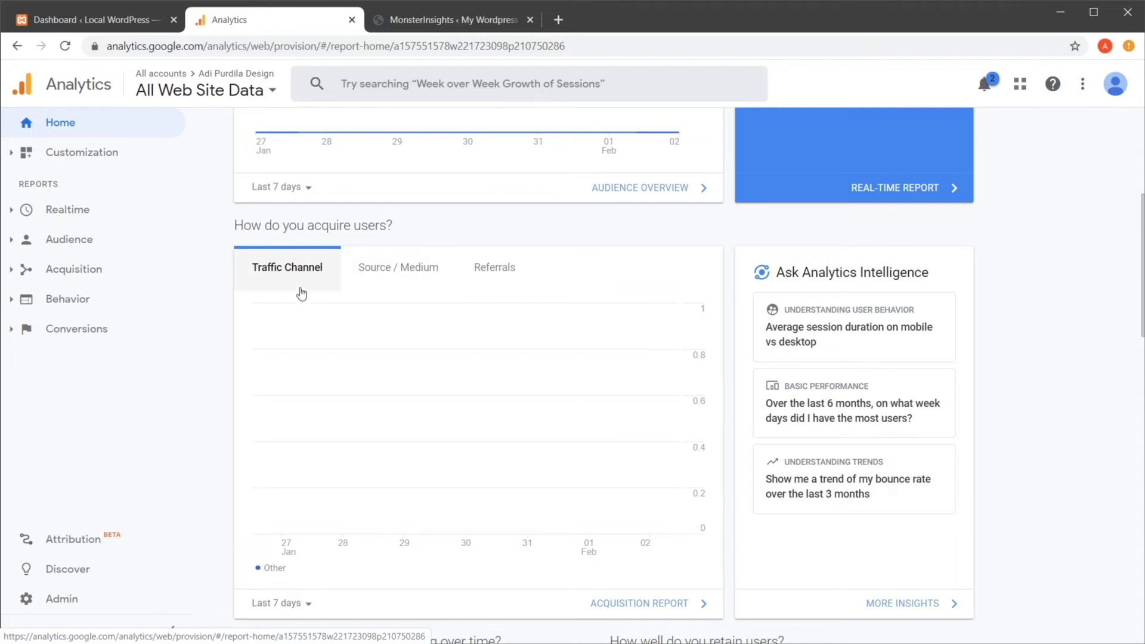
{"action": "mouse_move", "coordinate": [475, 373]}
{"action": "scroll", "coordinate": [474, 373], "scroll_direction": "down", "scroll_amount": 5}
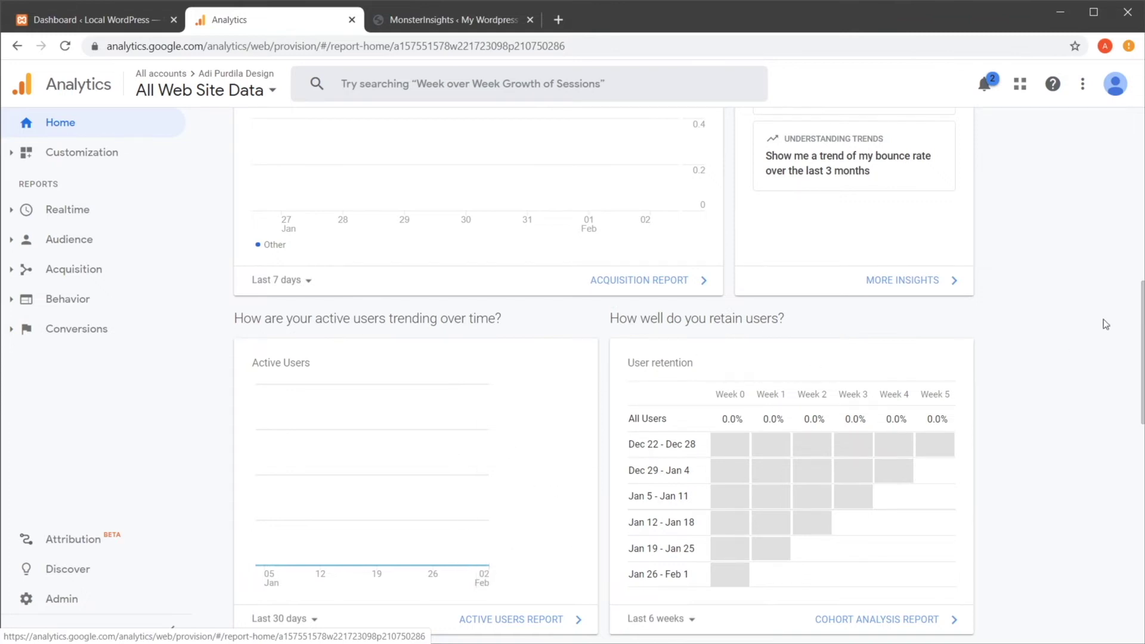
{"action": "scroll", "coordinate": [860, 397], "scroll_direction": "down", "scroll_amount": 10}
{"action": "scroll", "coordinate": [860, 397], "scroll_direction": "up", "scroll_amount": 5}
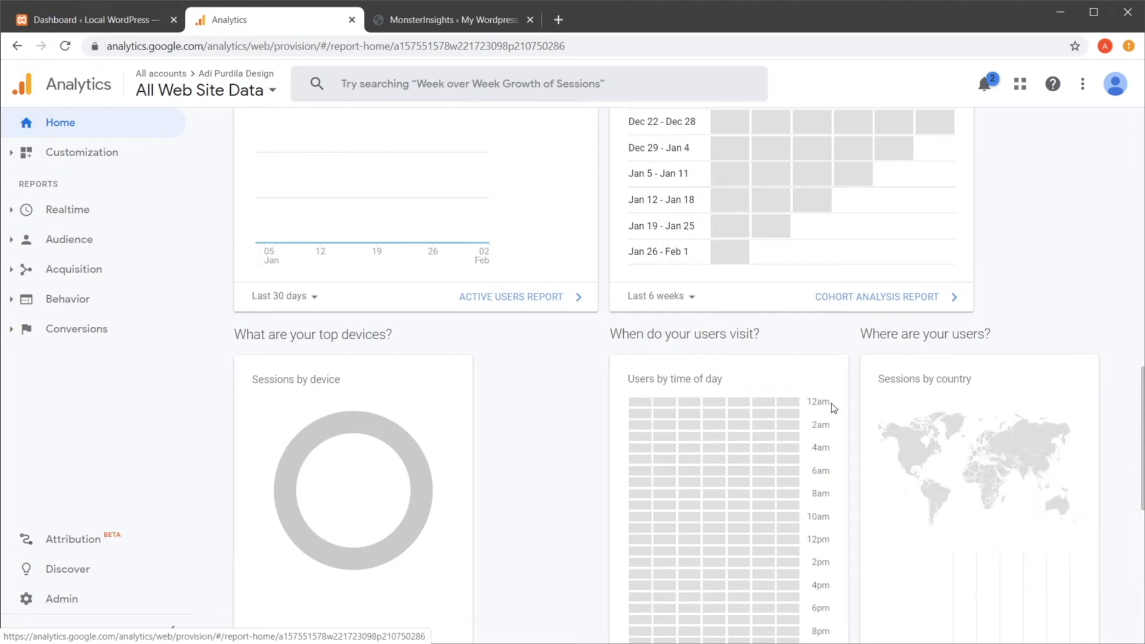
{"action": "scroll", "coordinate": [803, 396], "scroll_direction": "down", "scroll_amount": 8}
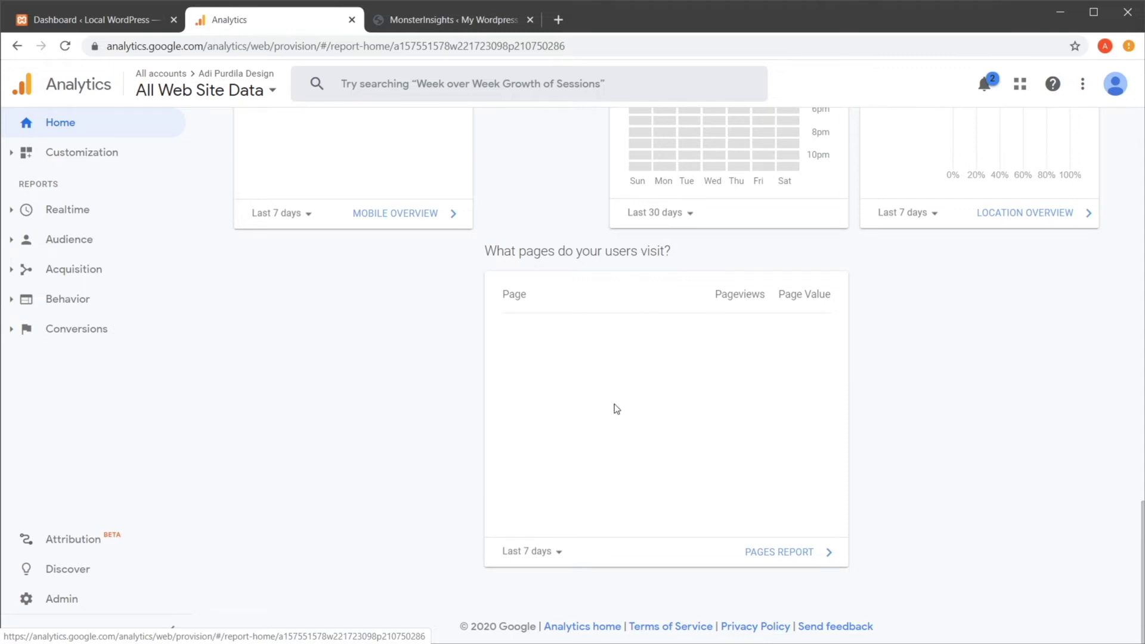
{"action": "scroll", "coordinate": [616, 409], "scroll_direction": "up", "scroll_amount": 8}
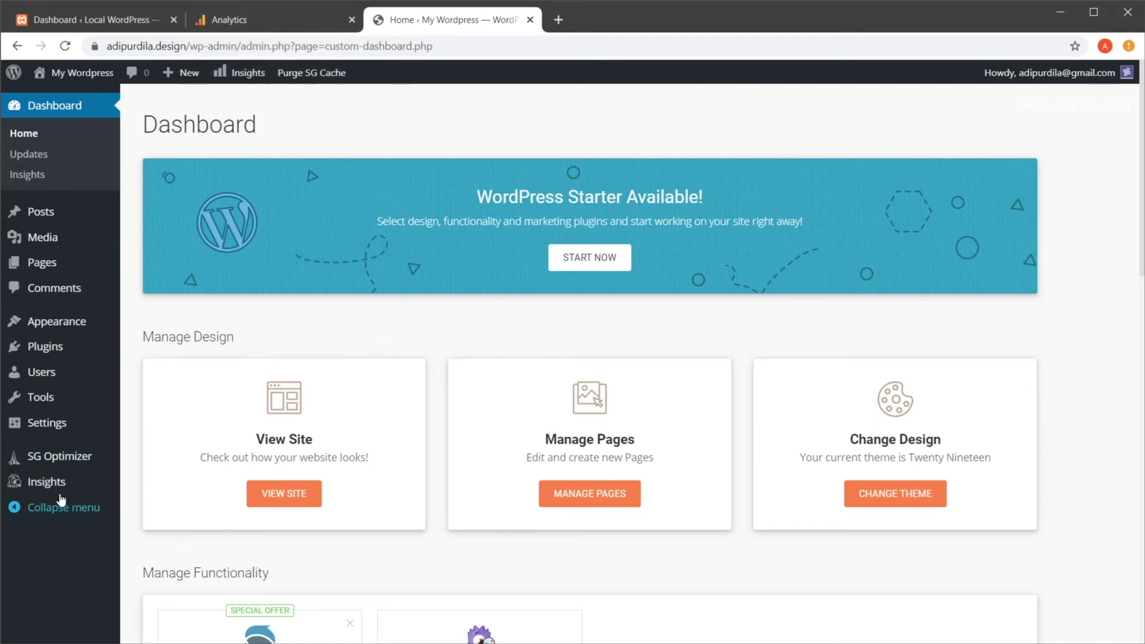
Open Insights > Reports and scroll through the Overview Report's empty Sessions chart
{"action": "mouse_move", "coordinate": [51, 488]}
{"action": "left_click", "coordinate": [150, 482]}
{"action": "scroll", "coordinate": [518, 442], "scroll_direction": "down", "scroll_amount": 5}
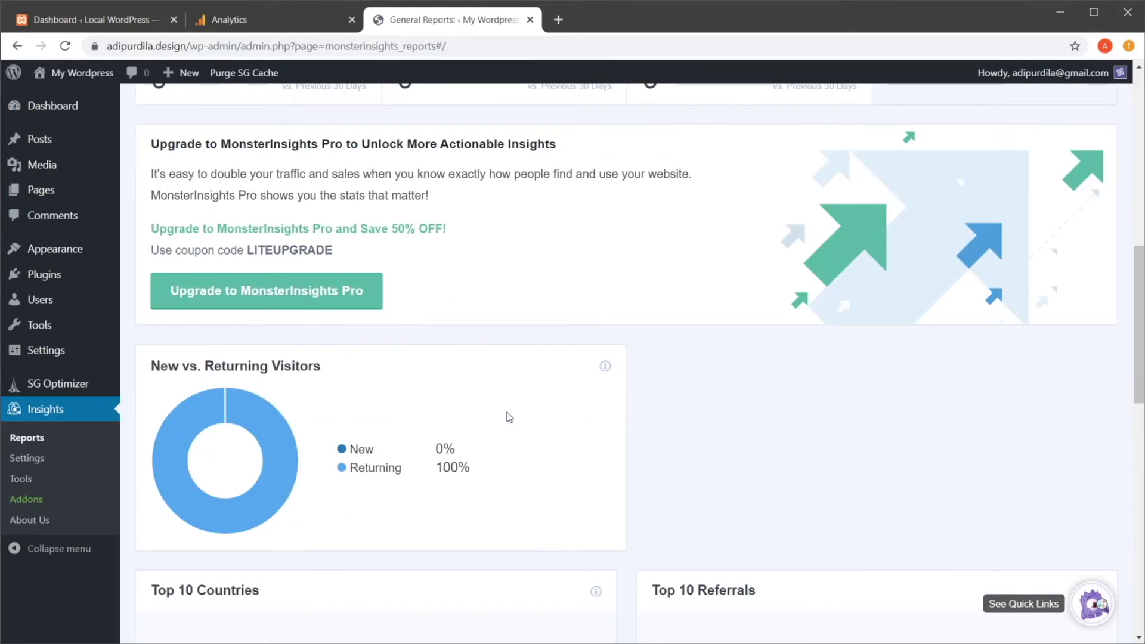
{"action": "scroll", "coordinate": [506, 413], "scroll_direction": "down", "scroll_amount": 14}
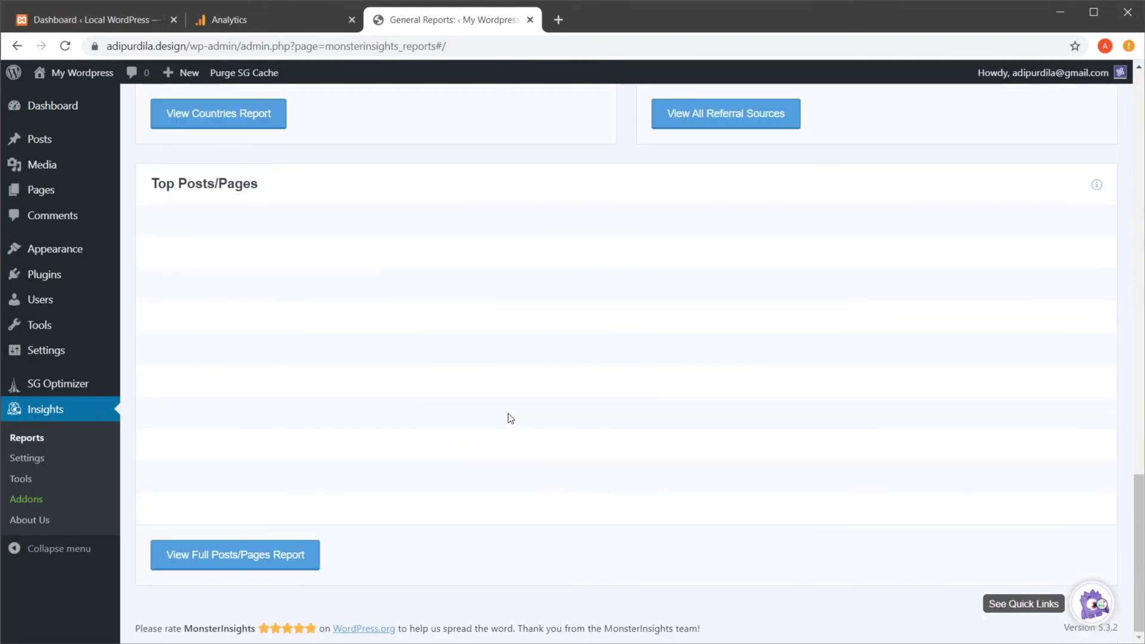
{"action": "scroll", "coordinate": [511, 417], "scroll_direction": "up", "scroll_amount": 18}
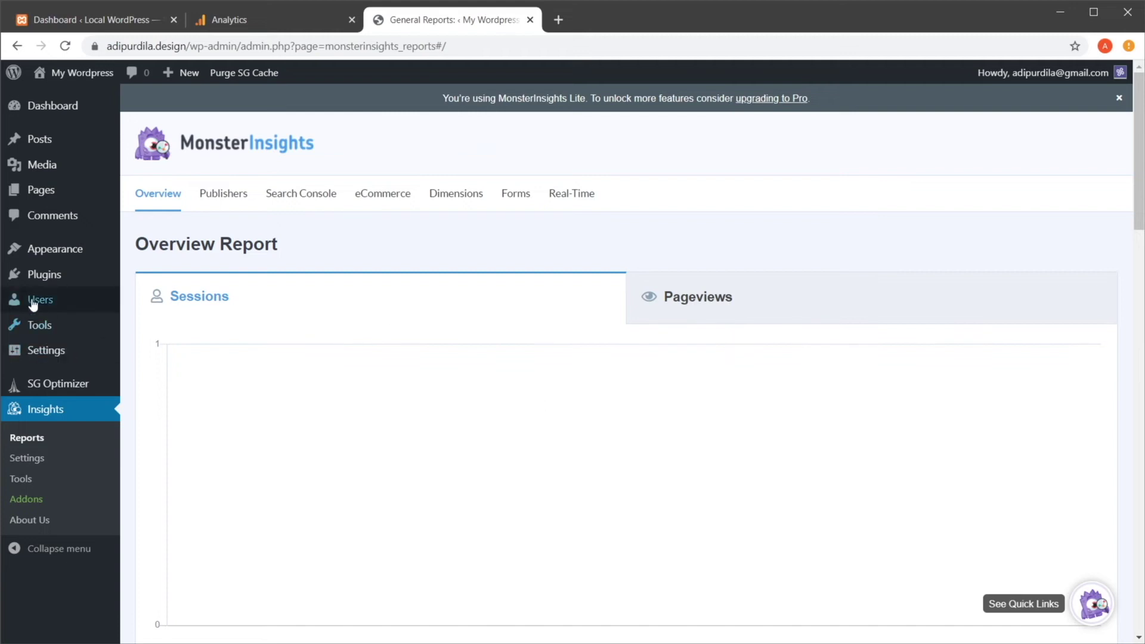
Deactivate MonsterInsights from the Plugins list, giving 'It's a temporary deactivation' as the reason
{"action": "left_click", "coordinate": [45, 275]}
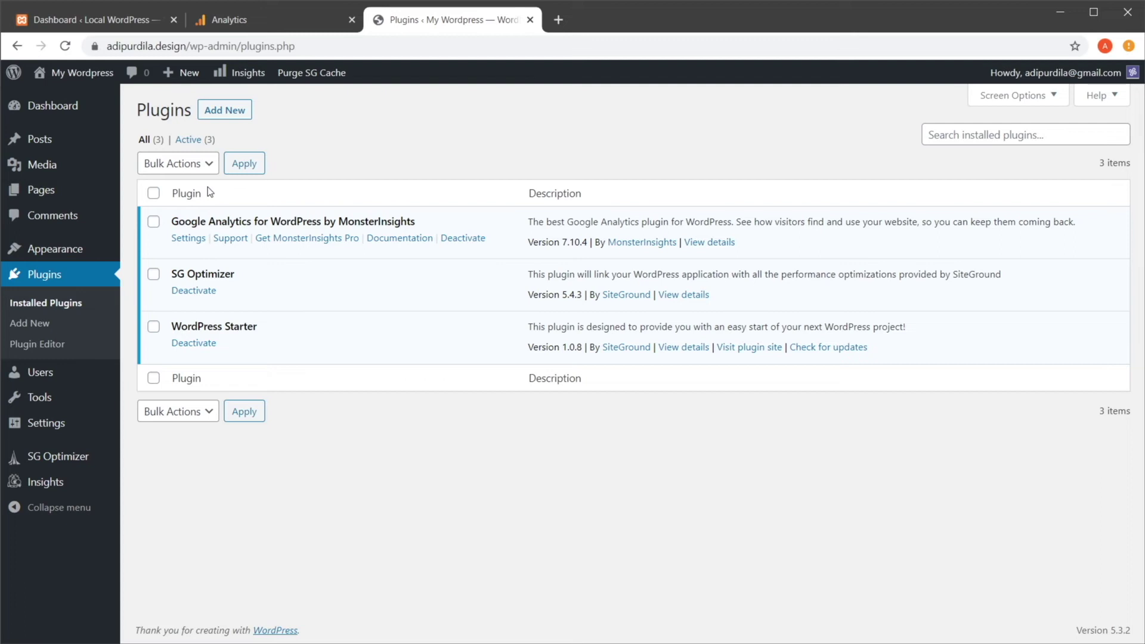
{"action": "left_click", "coordinate": [462, 239]}
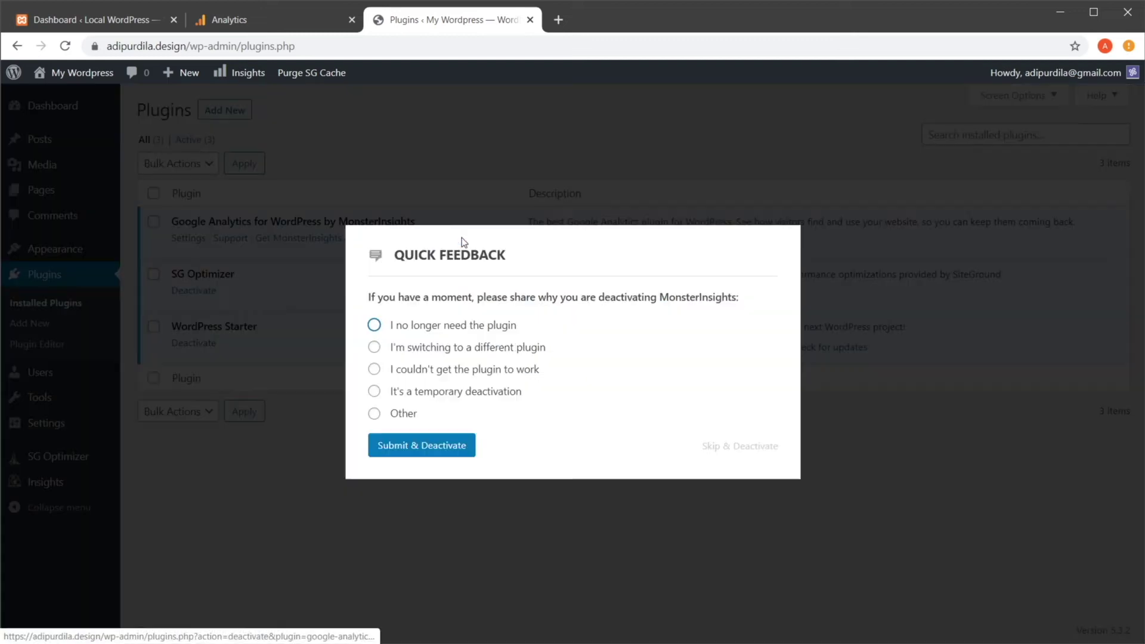
{"action": "left_click", "coordinate": [436, 393]}
{"action": "left_click", "coordinate": [428, 452]}
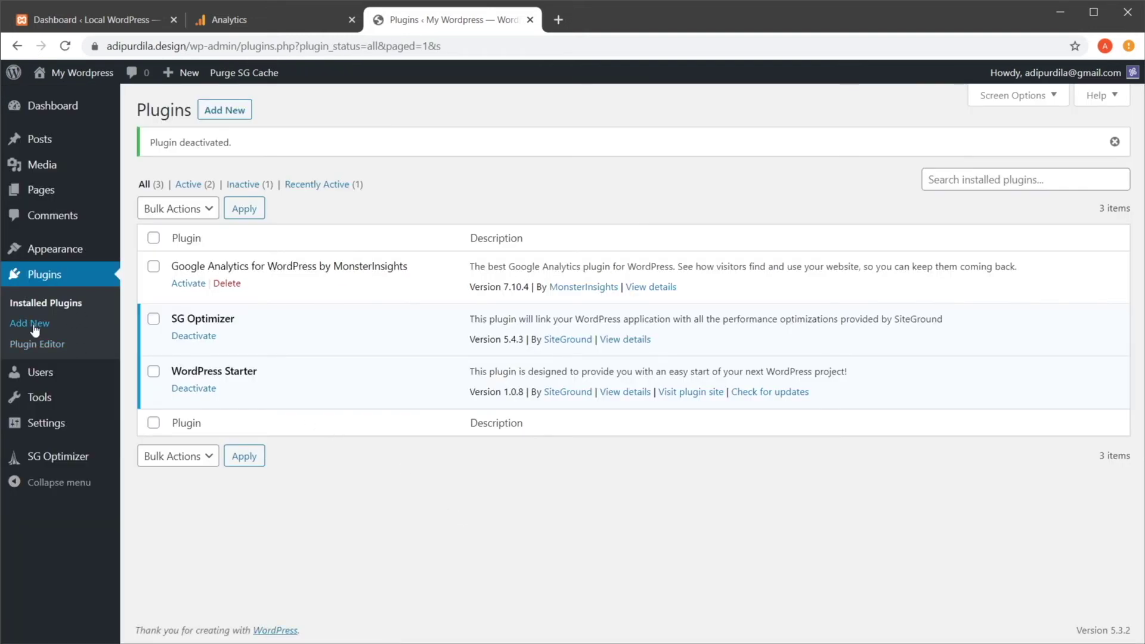
Search 'insert headers', install and activate Insert Headers and Footers, and open Settings > Insert Headers and Footers
{"action": "left_click", "coordinate": [30, 323]}
{"action": "left_click", "coordinate": [954, 154]}
{"action": "type", "text": "insert headers"}
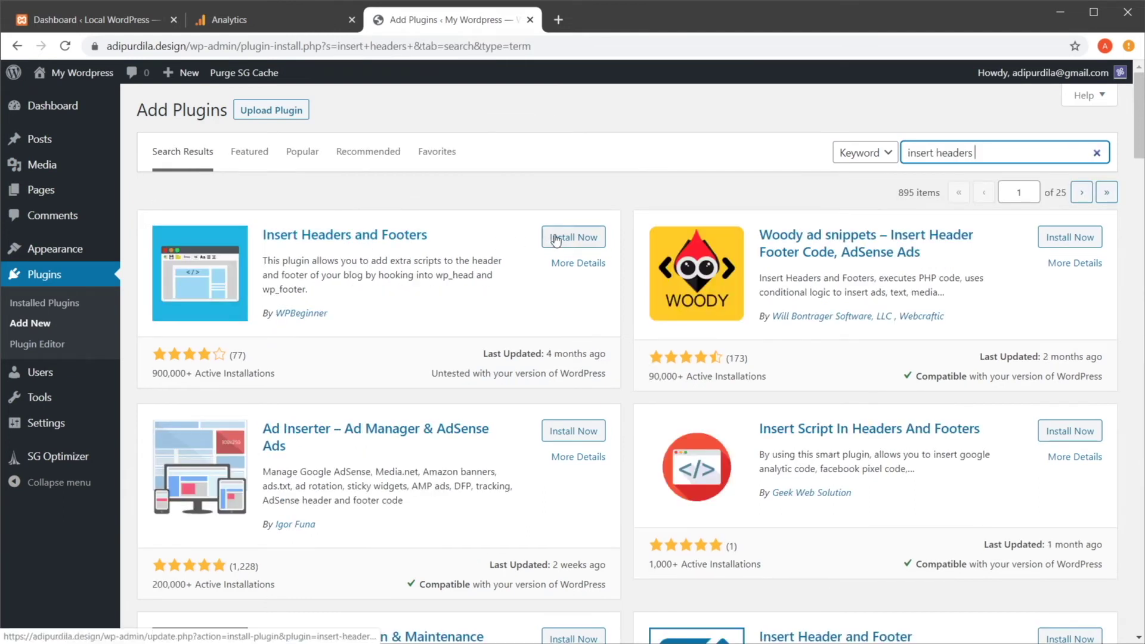
{"action": "left_click", "coordinate": [555, 240]}
{"action": "left_click", "coordinate": [583, 243]}
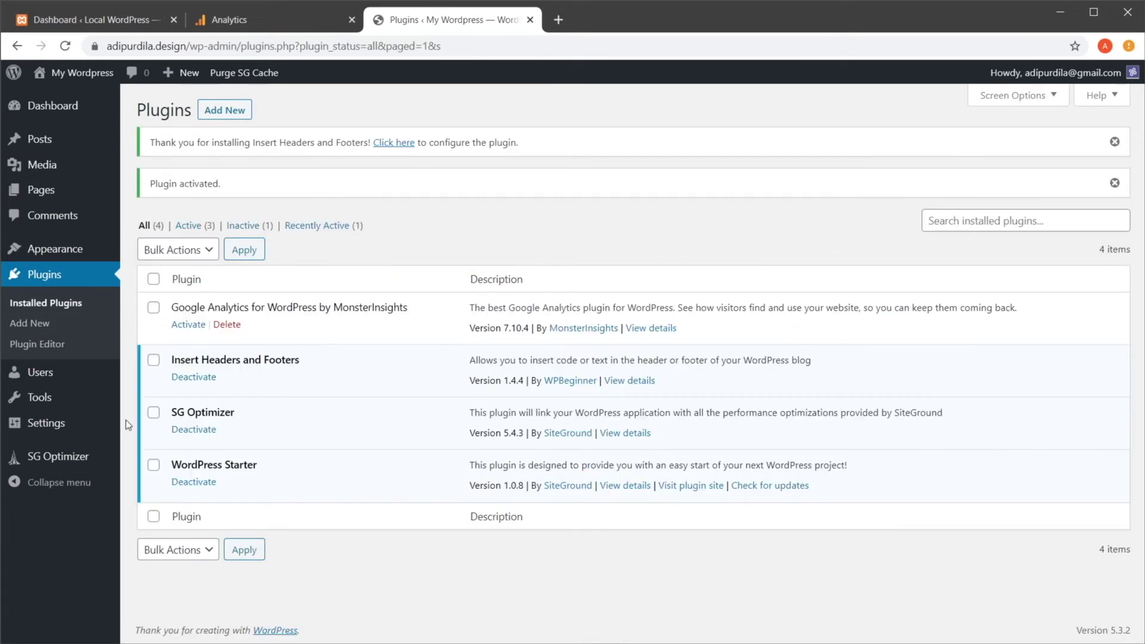
{"action": "mouse_move", "coordinate": [110, 429]}
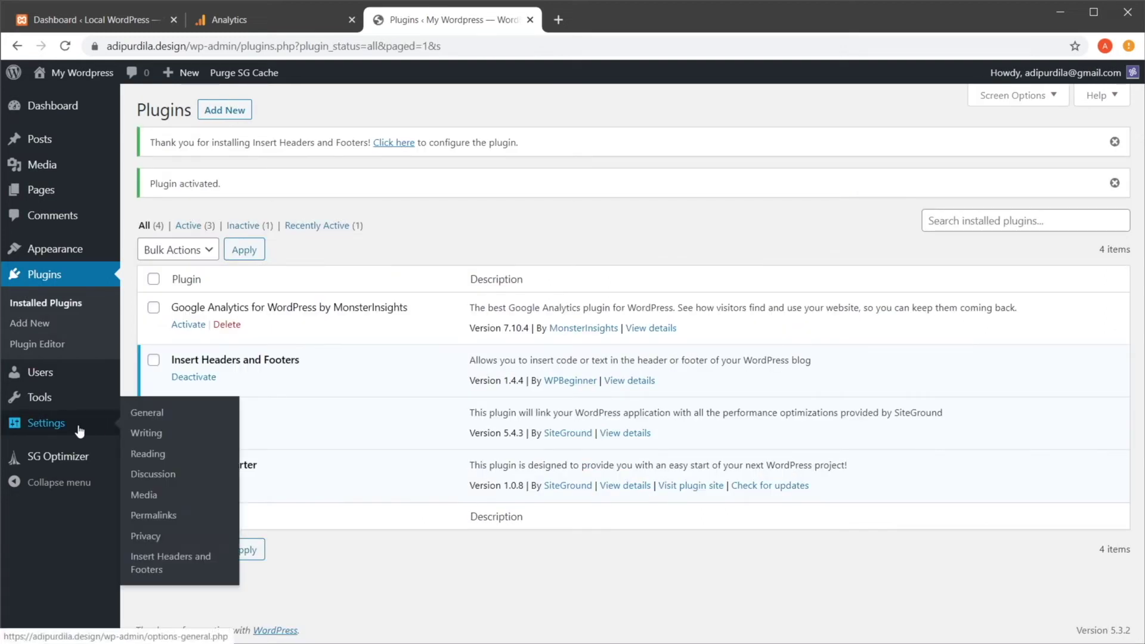
{"action": "left_click", "coordinate": [176, 564]}
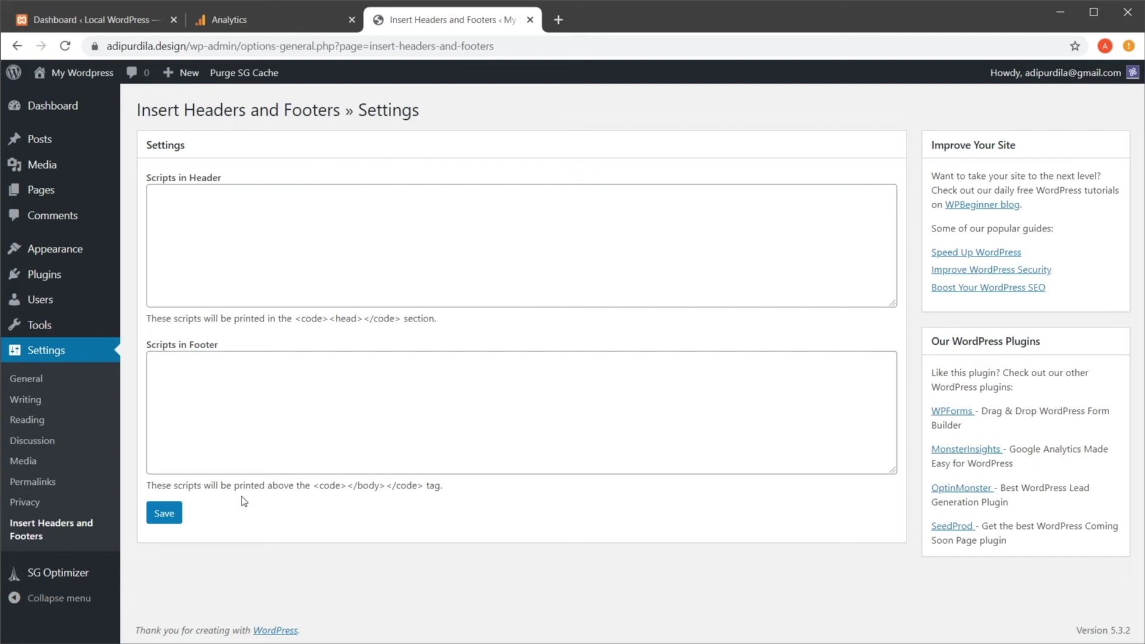
Open the property's Tracking Code page in Google Analytics and select the whole gtag.js snippet
{"action": "left_click", "coordinate": [255, 18]}
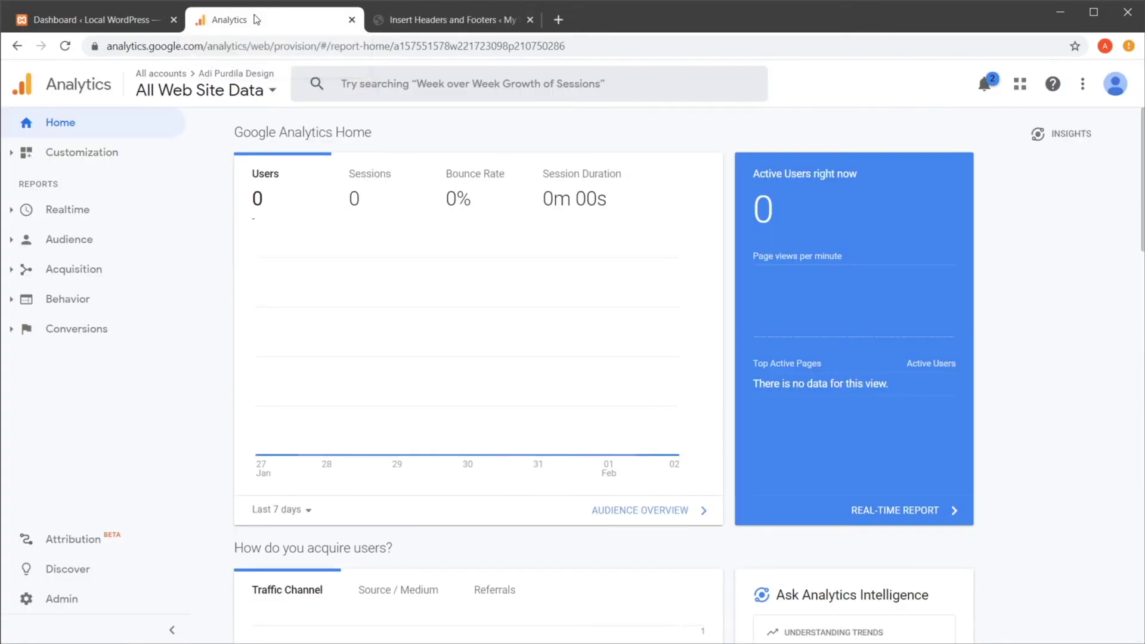
{"action": "left_click", "coordinate": [76, 603]}
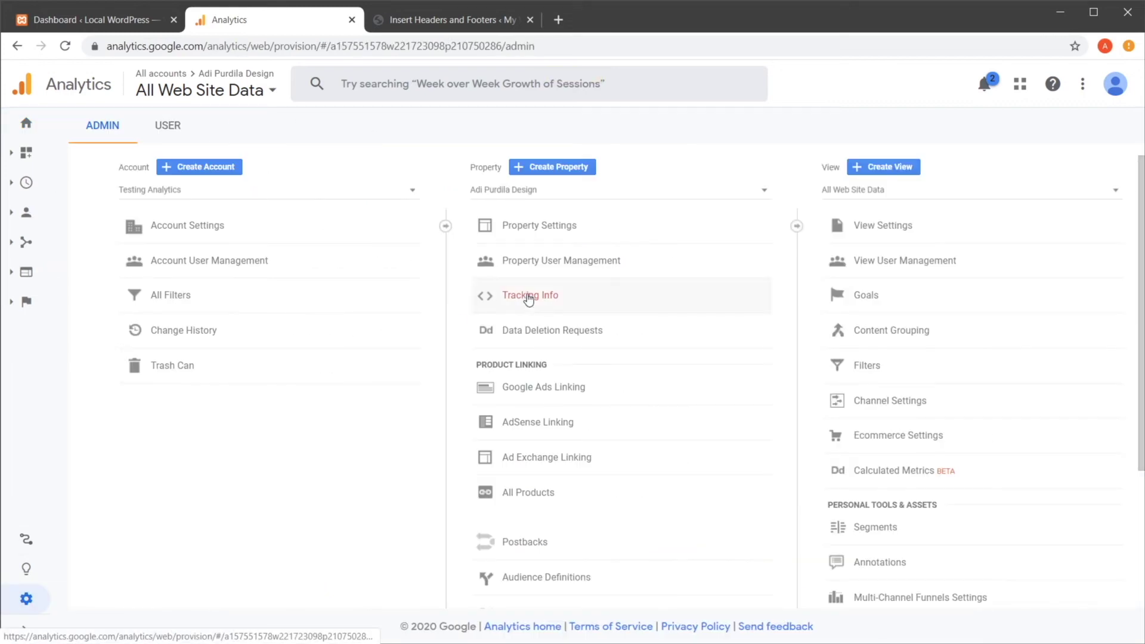
{"action": "left_click", "coordinate": [528, 296]}
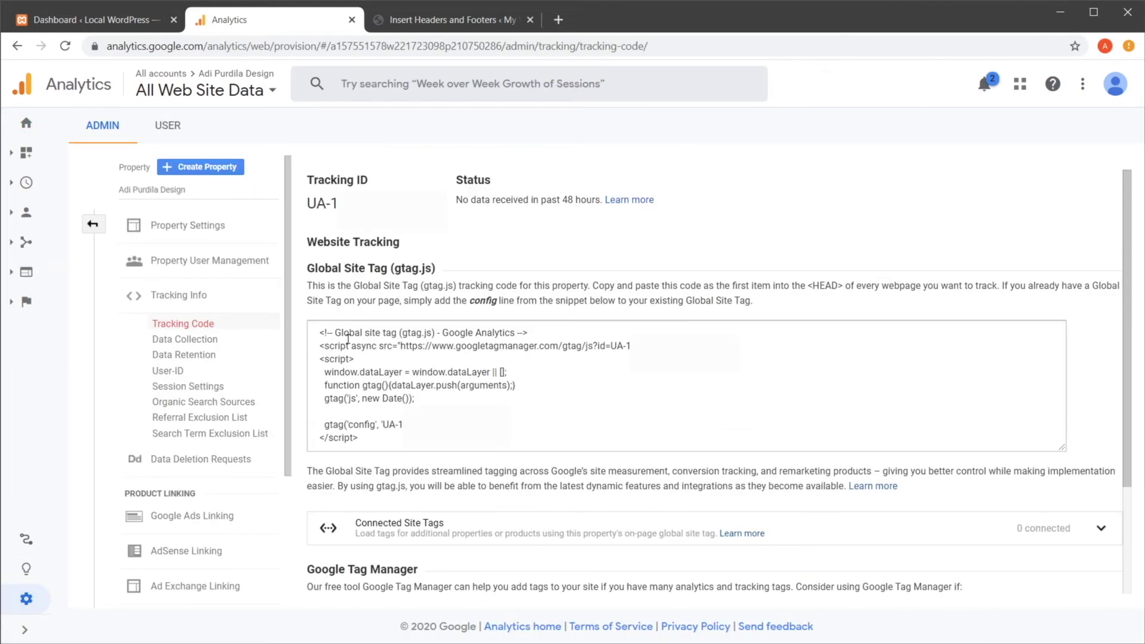
{"action": "left_click_drag", "start_coordinate": [318, 332], "coordinate": [381, 442]}
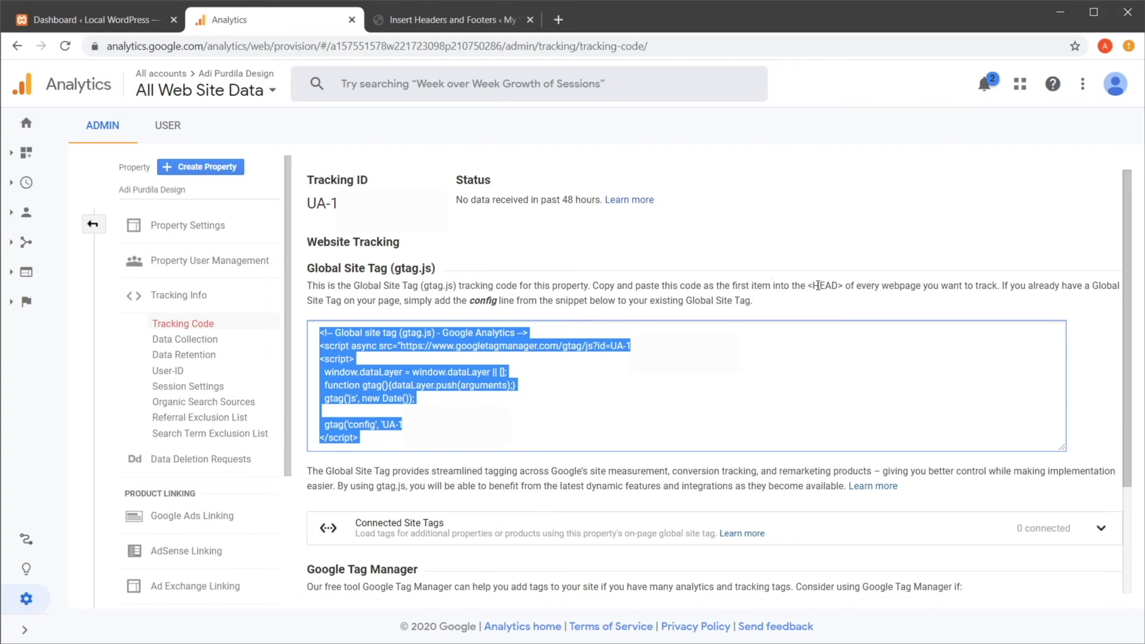
Paste and save the gtag snippet in Insert Headers and Footers header scripts, then open the live site
{"action": "left_click", "coordinate": [445, 20]}
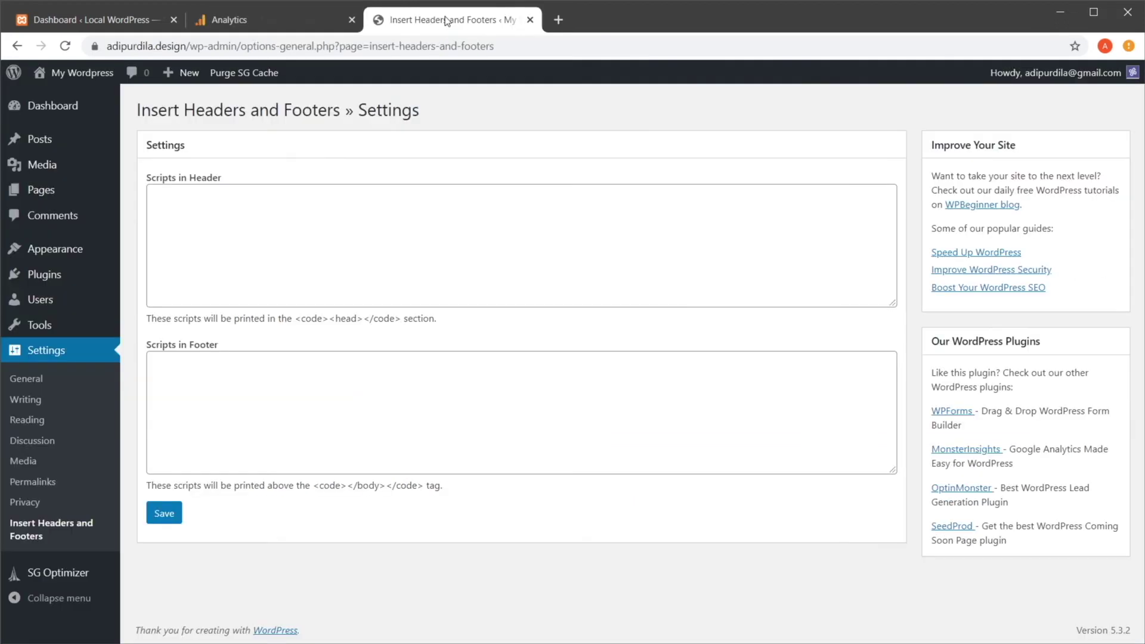
{"action": "left_click", "coordinate": [273, 230]}
{"action": "key", "text": "ctrl+v"}
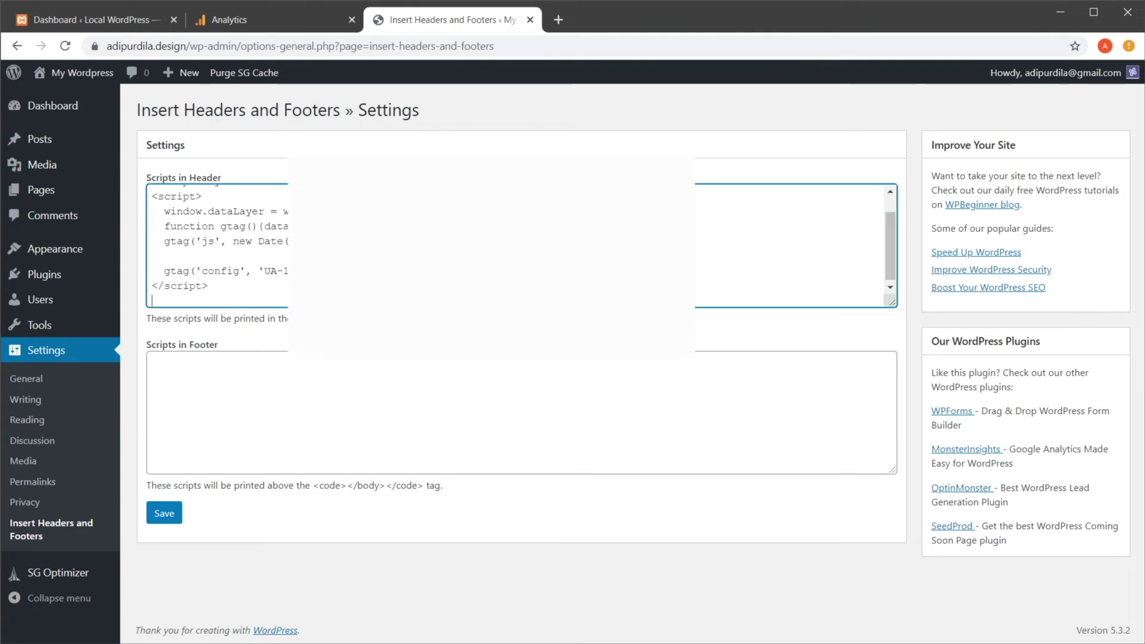
{"action": "left_click", "coordinate": [164, 512]}
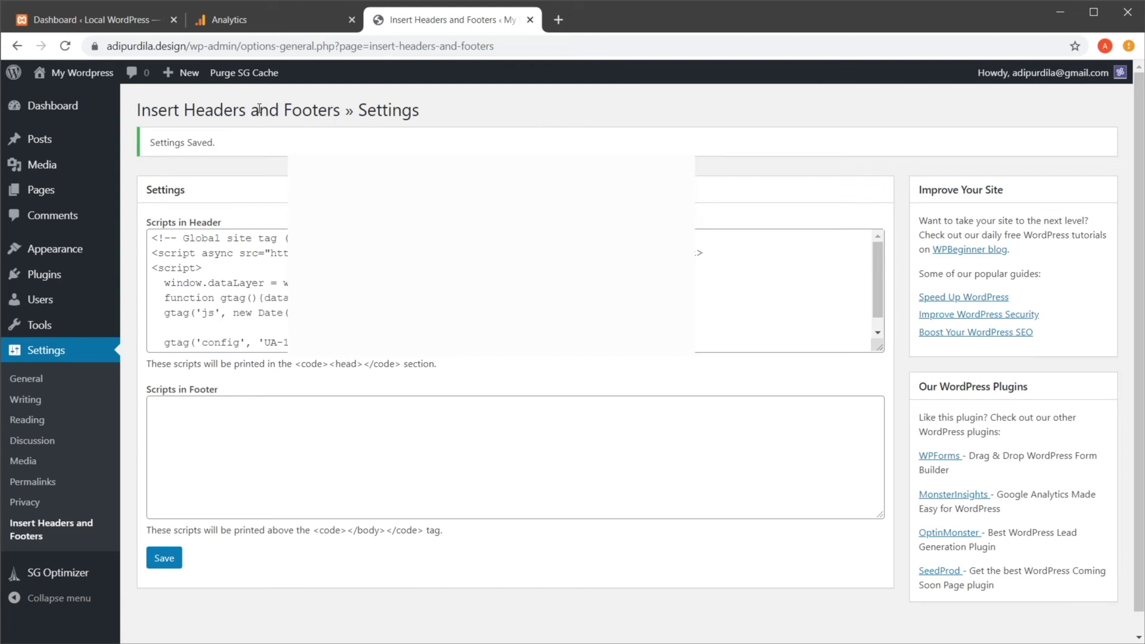
{"action": "middle_click", "coordinate": [71, 76]}
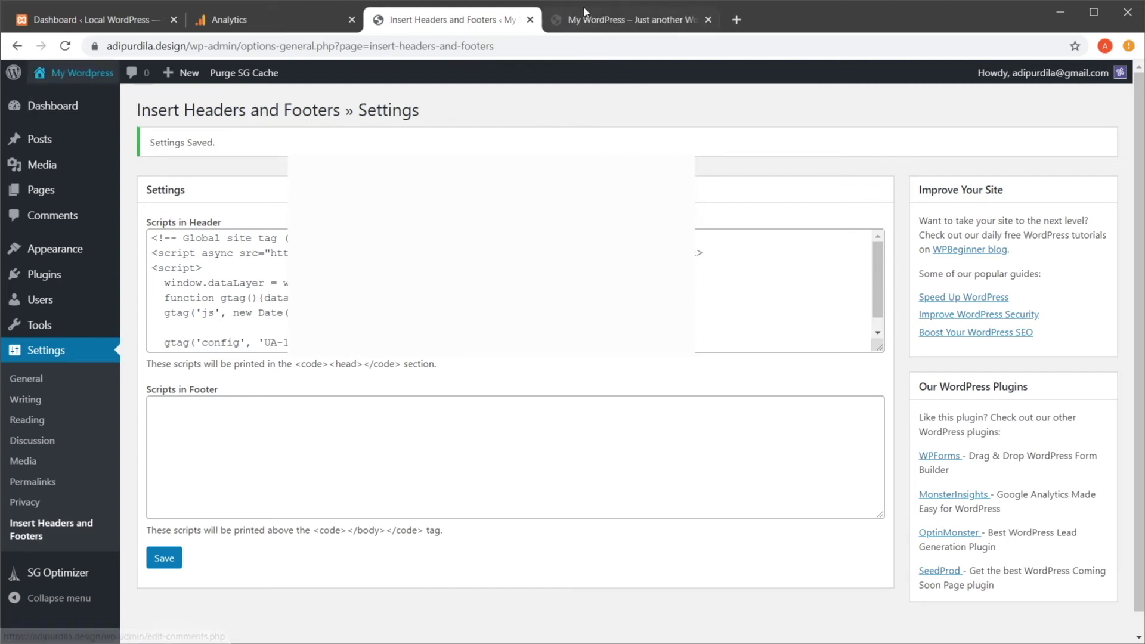
Confirm the gtag snippet at lines 39–46 of the front page's source, then close the source tab
{"action": "left_click", "coordinate": [620, 19]}
{"action": "right_click", "coordinate": [567, 190]}
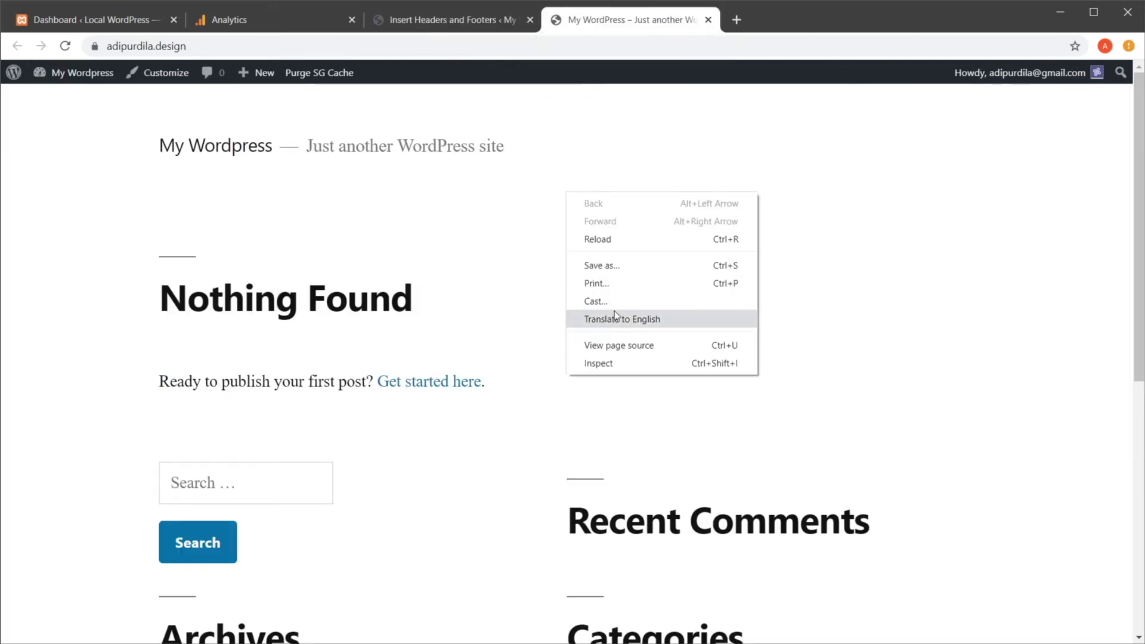
{"action": "left_click", "coordinate": [636, 349]}
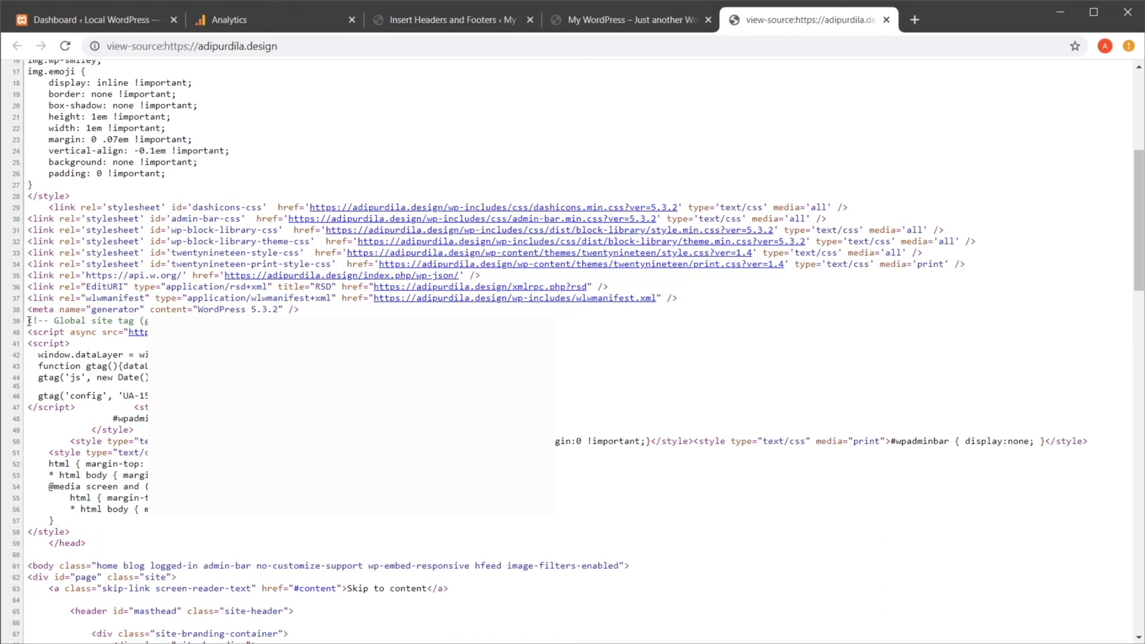
{"action": "left_click_drag", "start_coordinate": [29, 321], "coordinate": [179, 395]}
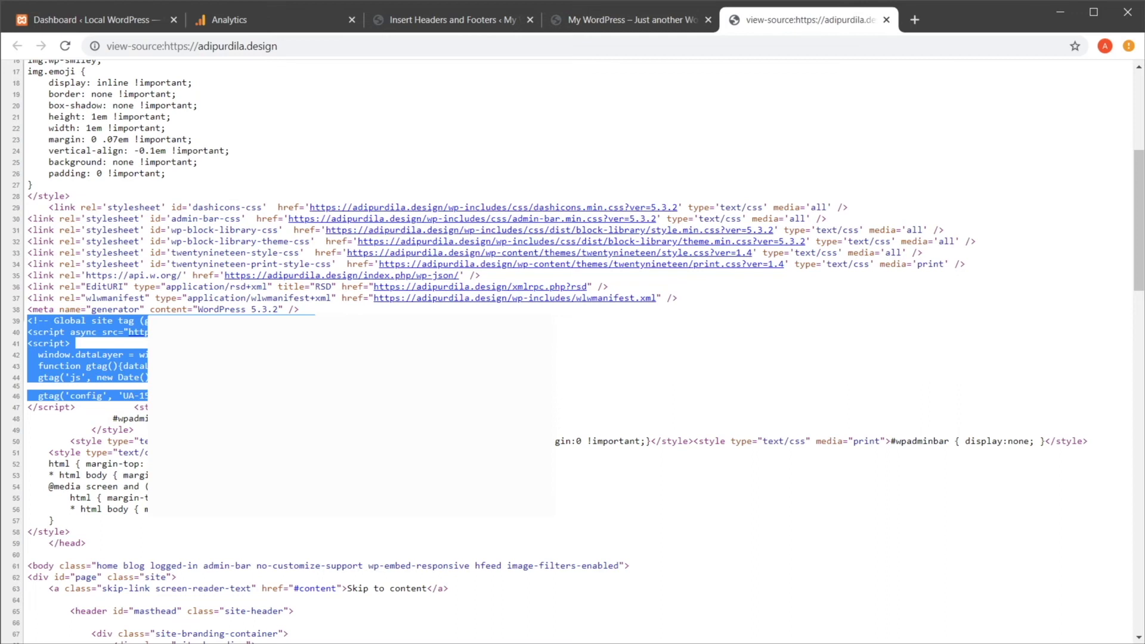
{"action": "left_click", "coordinate": [179, 396]}
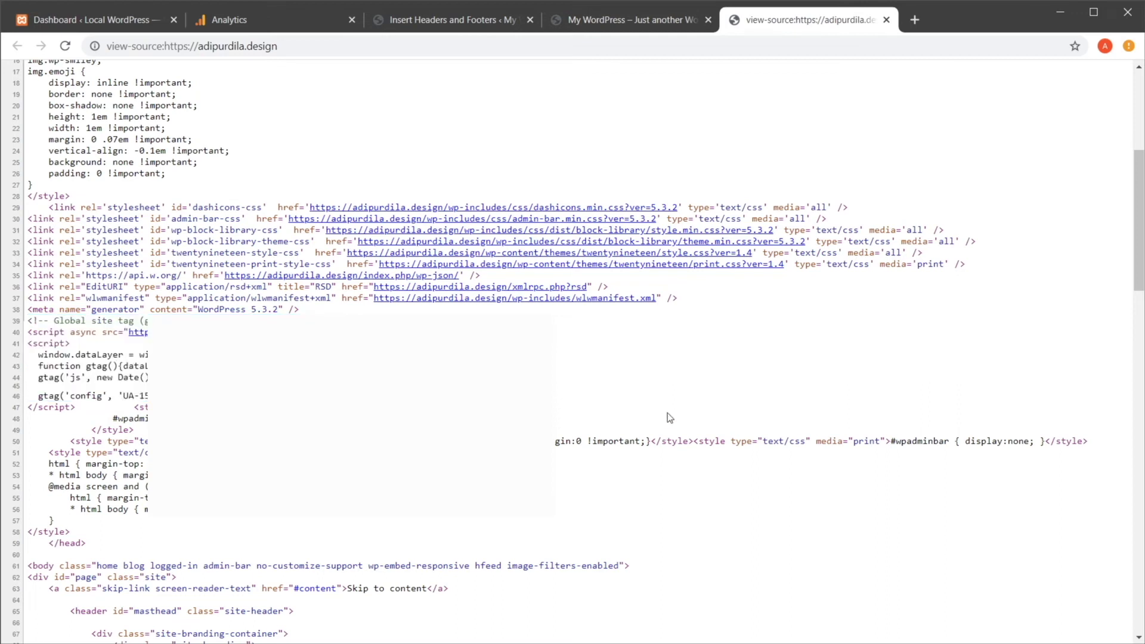
{"action": "key", "text": "ctrl+w"}
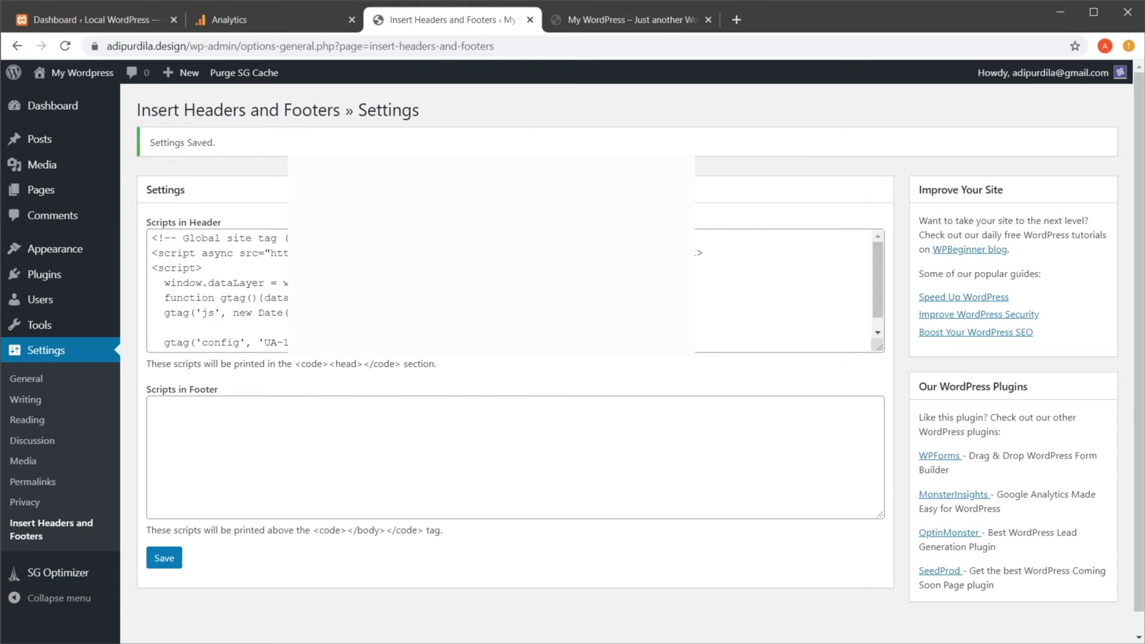
Open Twenty Nineteen's header.php in the Theme Editor, accepting the file-editing warning
{"action": "mouse_move", "coordinate": [53, 249]}
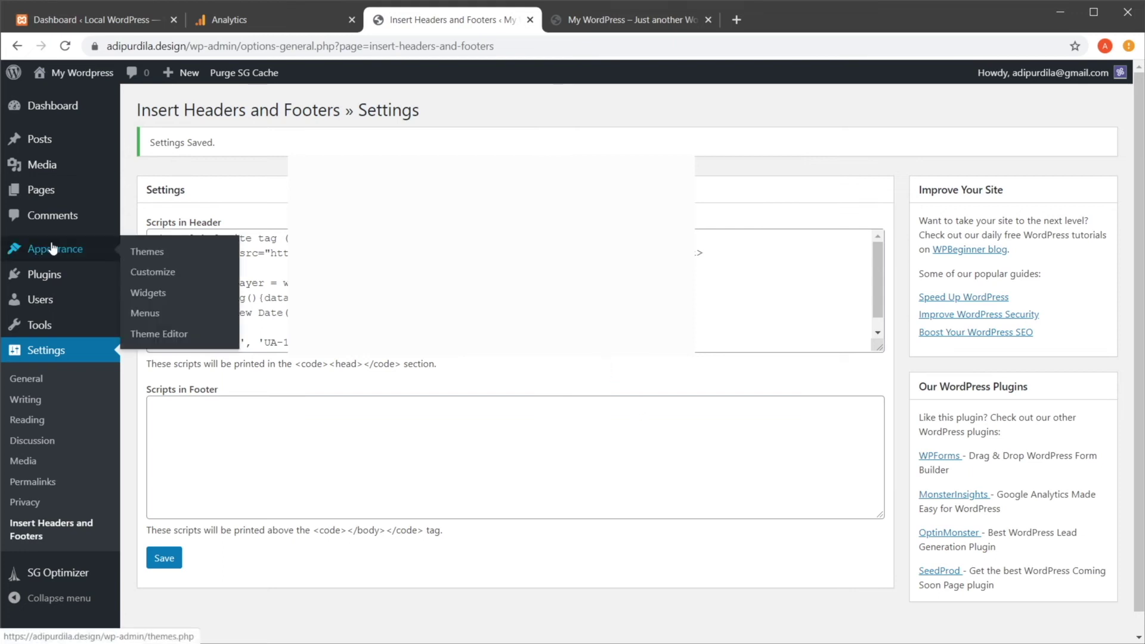
{"action": "left_click", "coordinate": [183, 336]}
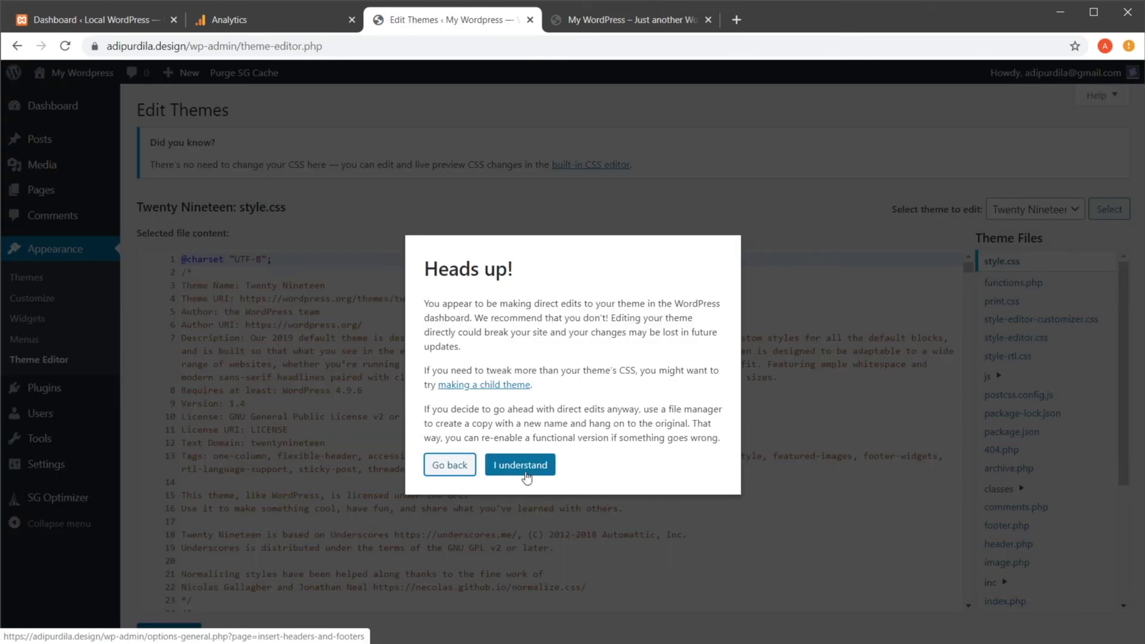
{"action": "left_click", "coordinate": [525, 468]}
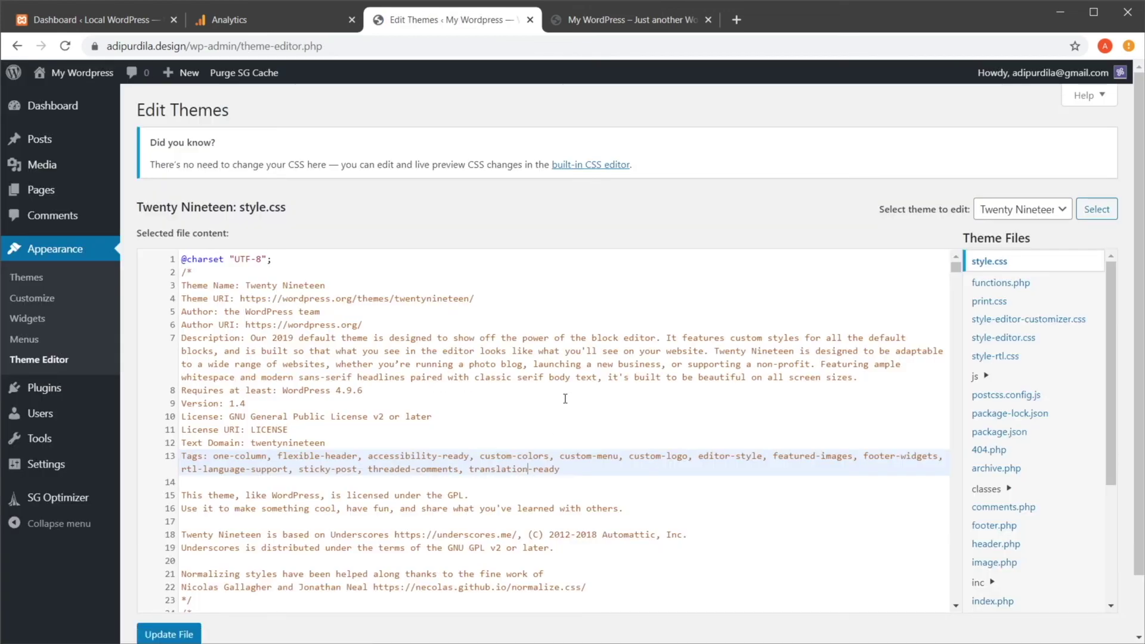
{"action": "left_click", "coordinate": [560, 403]}
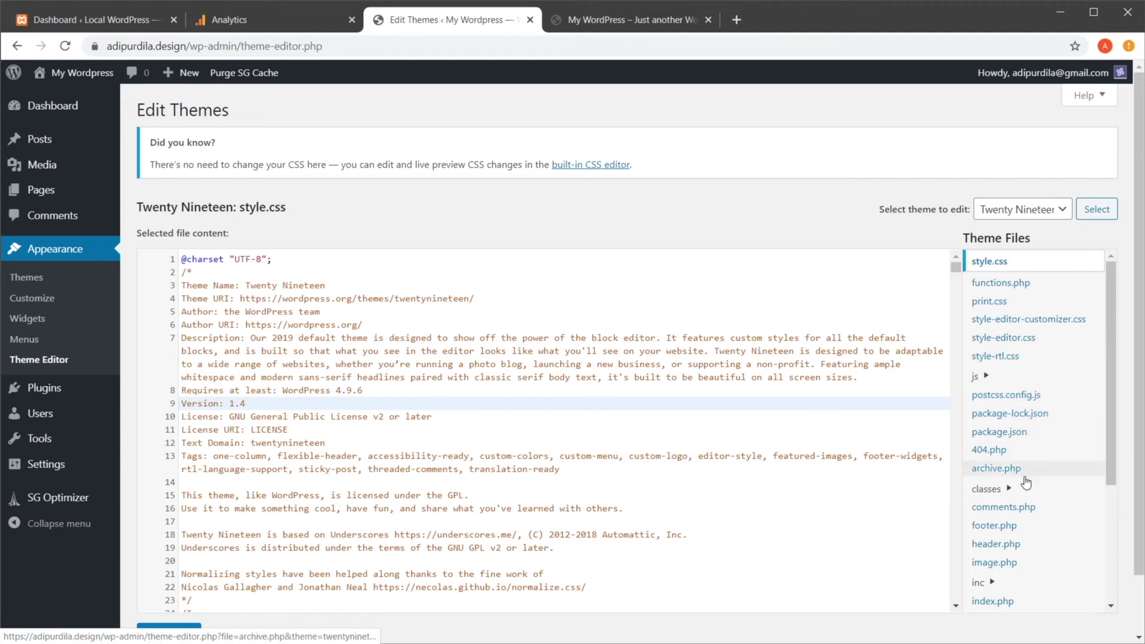
{"action": "left_click", "coordinate": [1008, 546]}
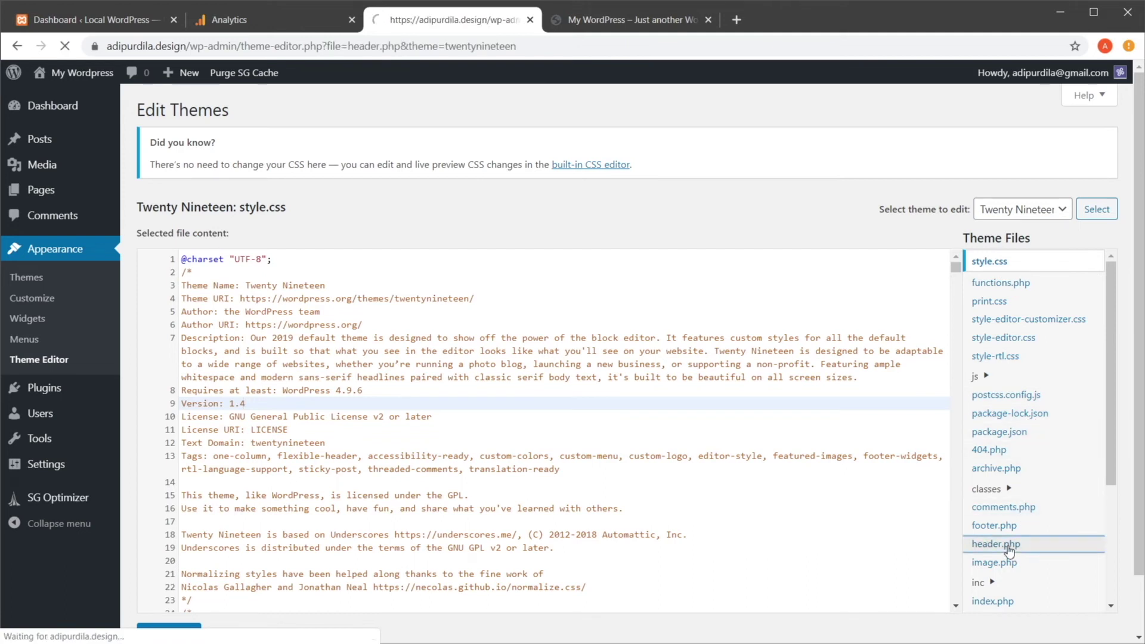
Paste the Analytics snippet on a new line after <head> in header.php, then undo it
{"action": "left_click", "coordinate": [235, 365]}
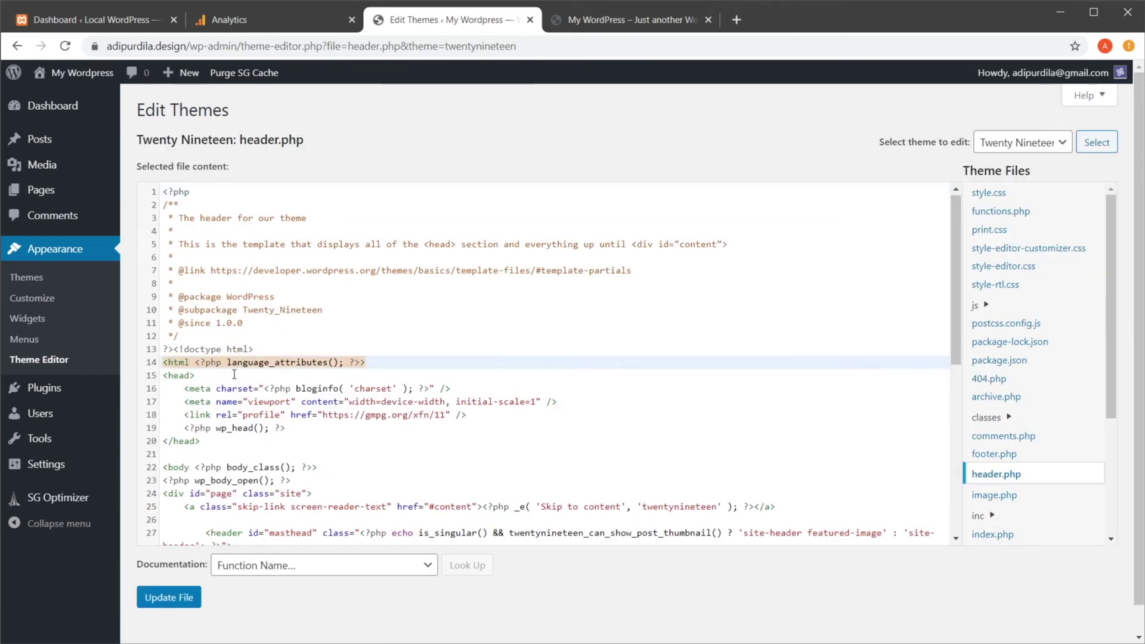
{"action": "left_click", "coordinate": [202, 375]}
{"action": "key", "text": "Return"}
{"action": "key", "text": "ctrl+v"}
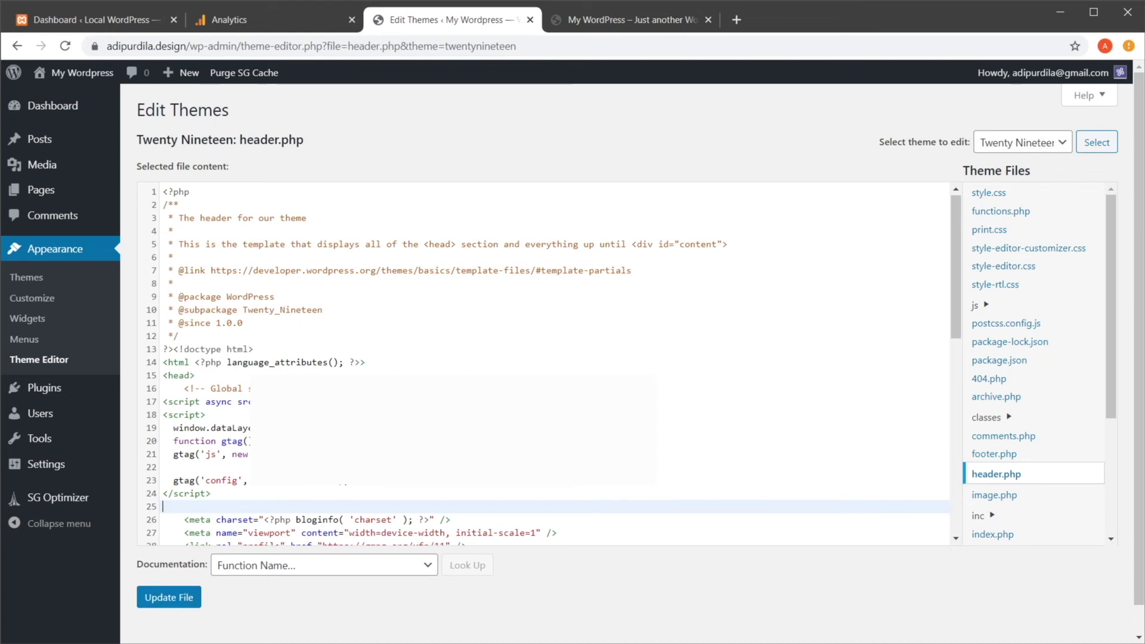
{"action": "key", "text": "ctrl+z"}
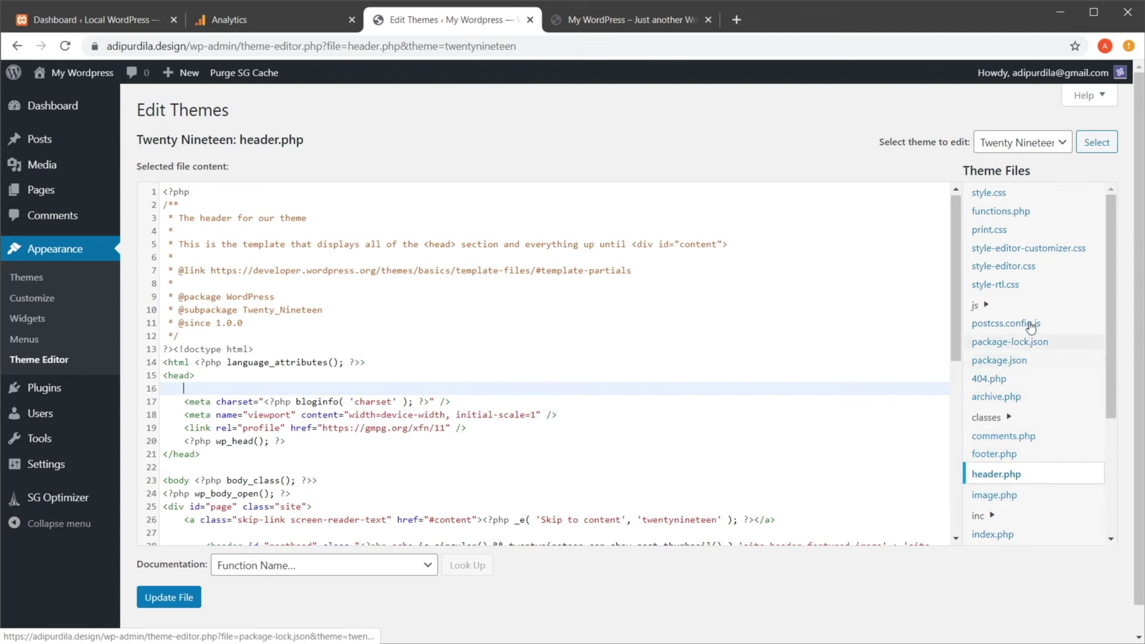
At the end of functions.php, add <?php and add_action('wp_head', 'custom_googleanalytics');
{"action": "left_click_drag", "start_coordinate": [1108, 307], "coordinate": [1107, 396]}
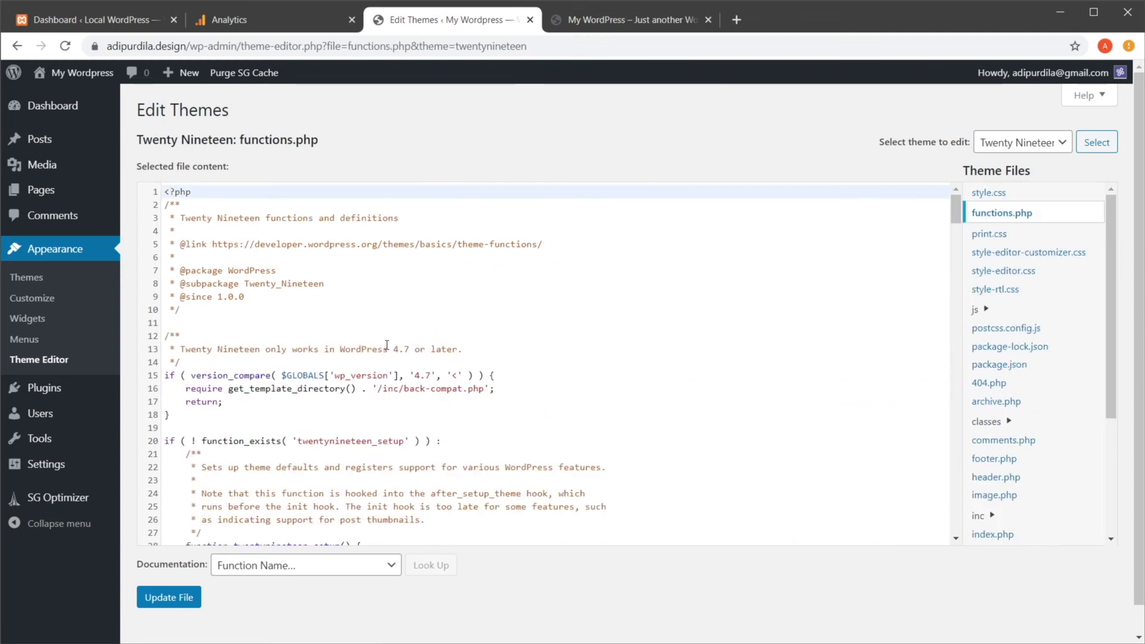
{"action": "scroll", "coordinate": [385, 372], "scroll_direction": "down", "scroll_amount": 20}
{"action": "scroll", "coordinate": [385, 371], "scroll_direction": "down", "scroll_amount": 5}
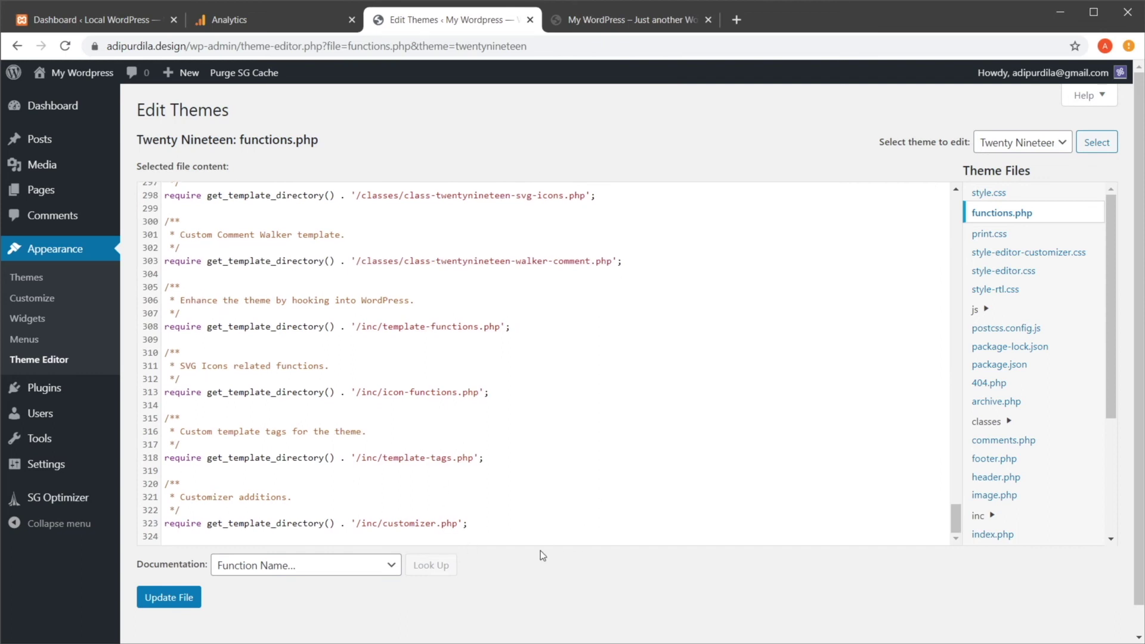
{"action": "left_click", "coordinate": [370, 537]}
{"action": "key", "text": "Return"}
{"action": "type", "text": "<?p"}
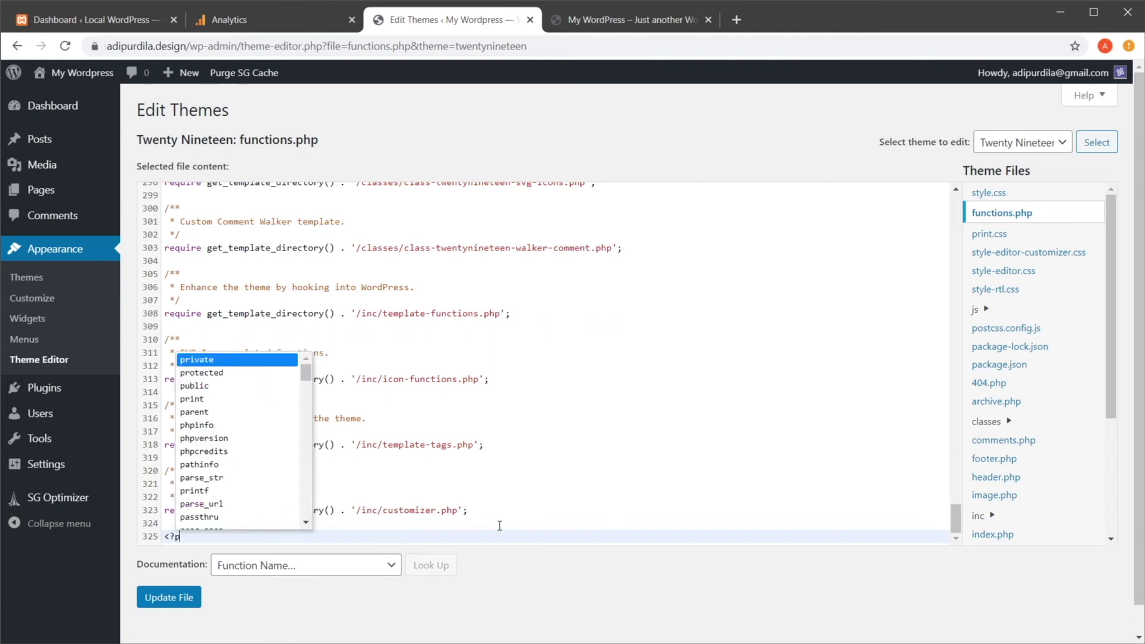
{"action": "type", "text": "hp"}
{"action": "key", "text": "Return"}
{"action": "key", "text": "Tab"}
{"action": "type", "text": "add_action('wp_head"}
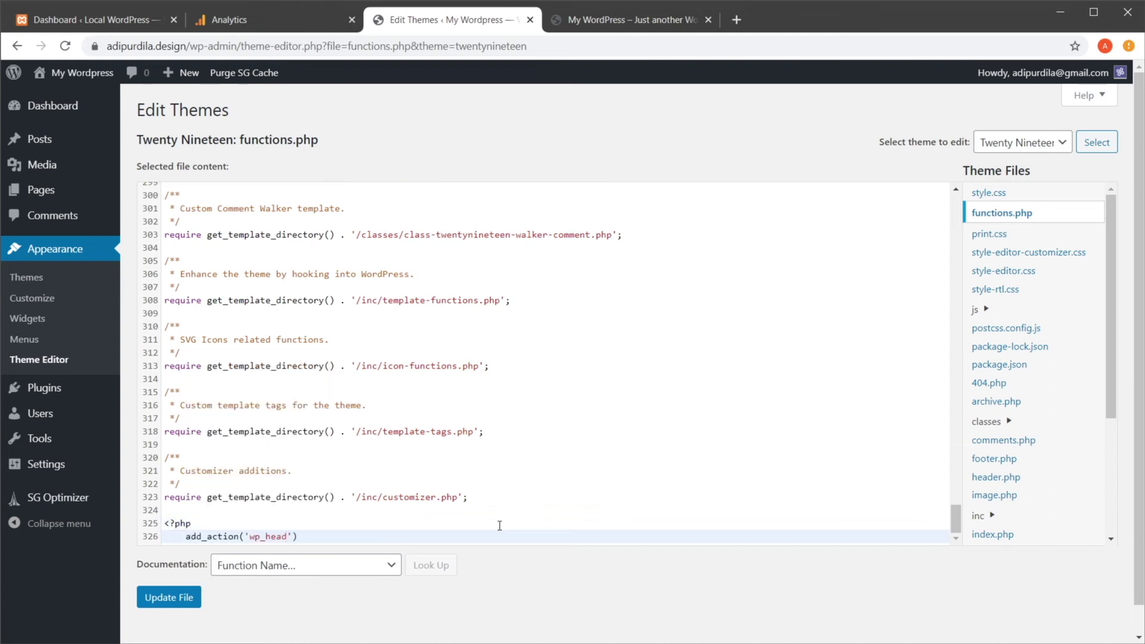
{"action": "type", "text": "', 'custom_googleanalytics"}
{"action": "key", "text": "End"}
{"action": "type", "text": ";"}
Define function custom_googleanalytics() { ?> … <?php } ?> around a placeholder comment
{"action": "key", "text": "Return"}
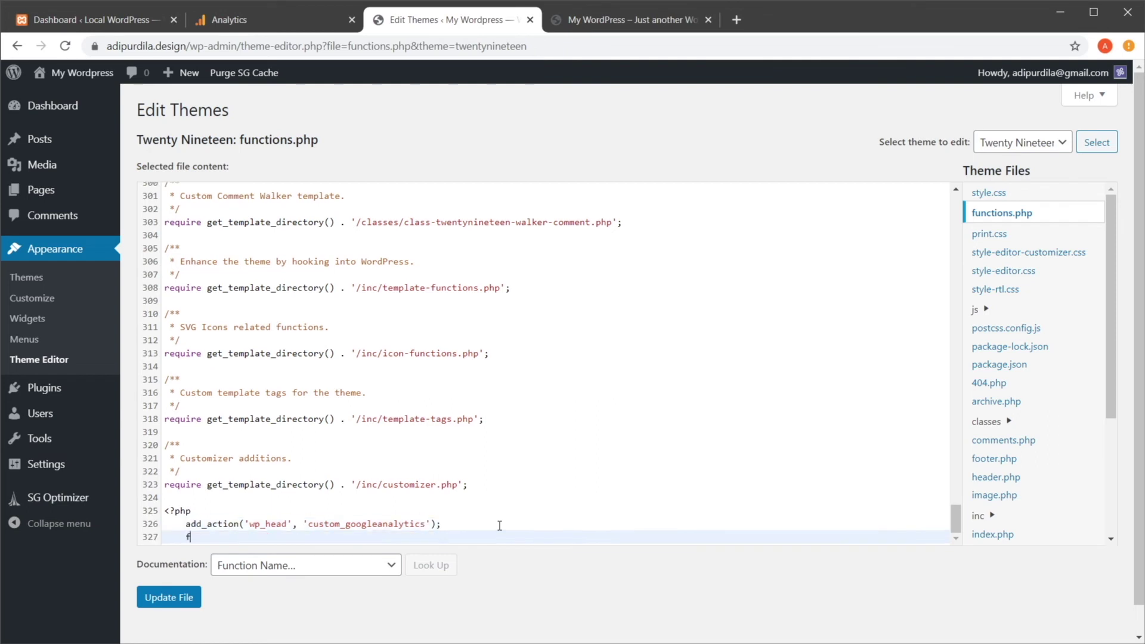
{"action": "type", "text": "function custom_googleanalytics"}
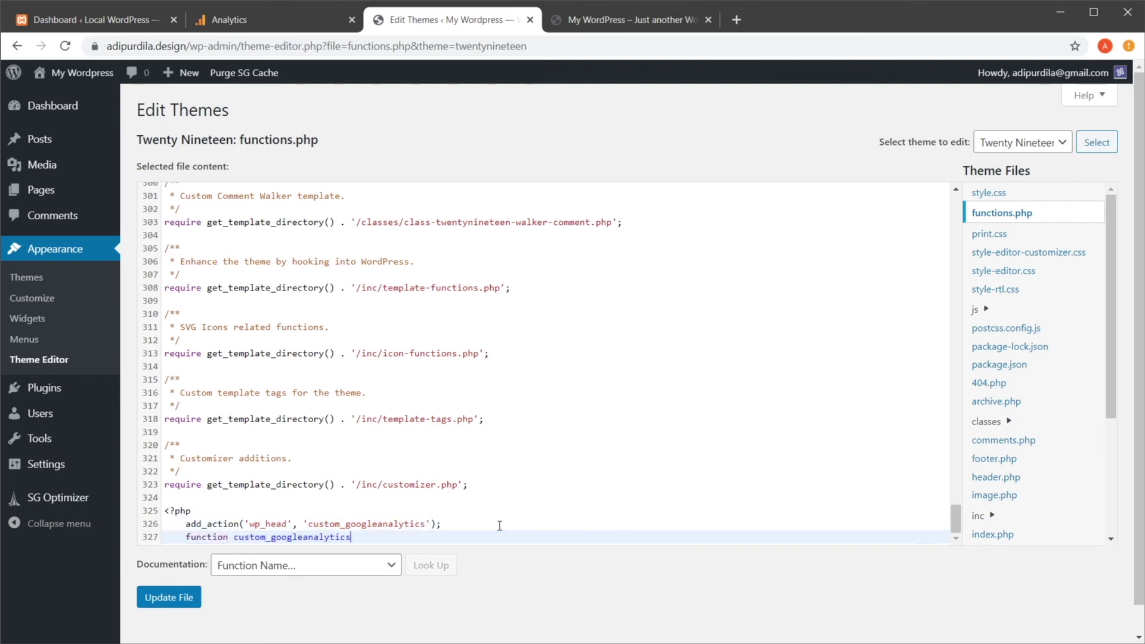
{"action": "type", "text": "() {"}
{"action": "key", "text": "Return"}
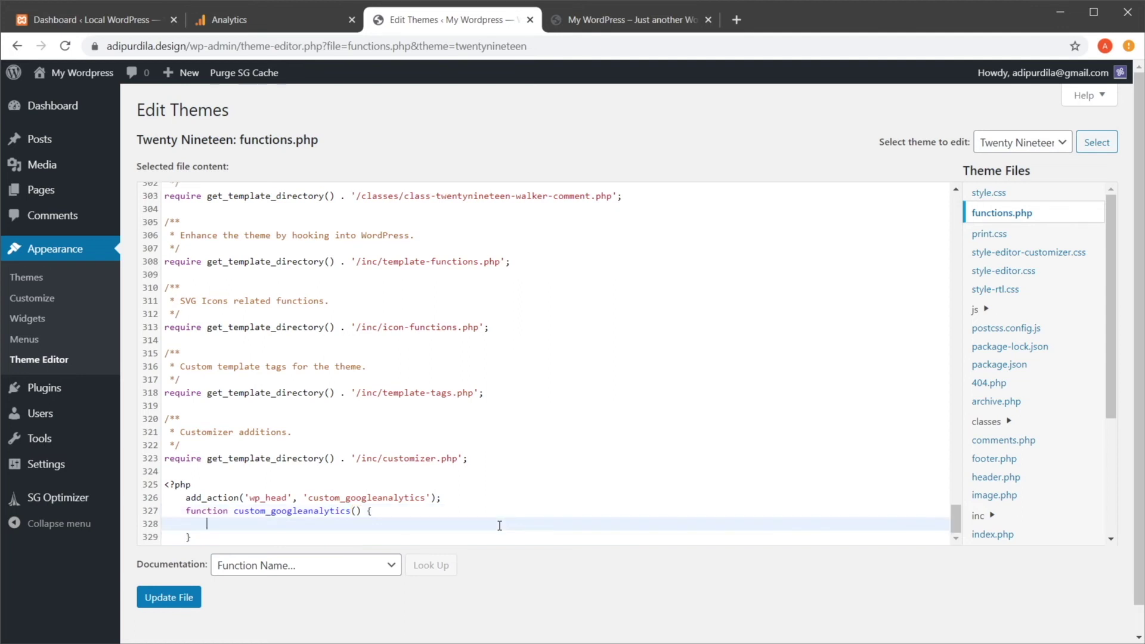
{"action": "type", "text": "/* Paste the Analytics code here */"}
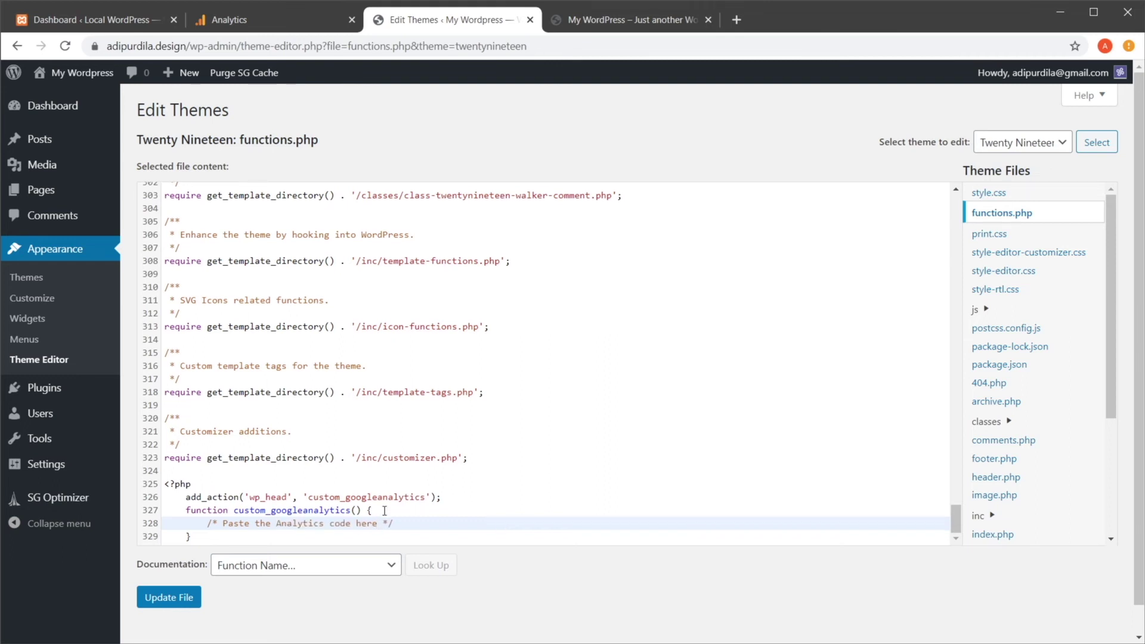
{"action": "key", "text": "Up"}
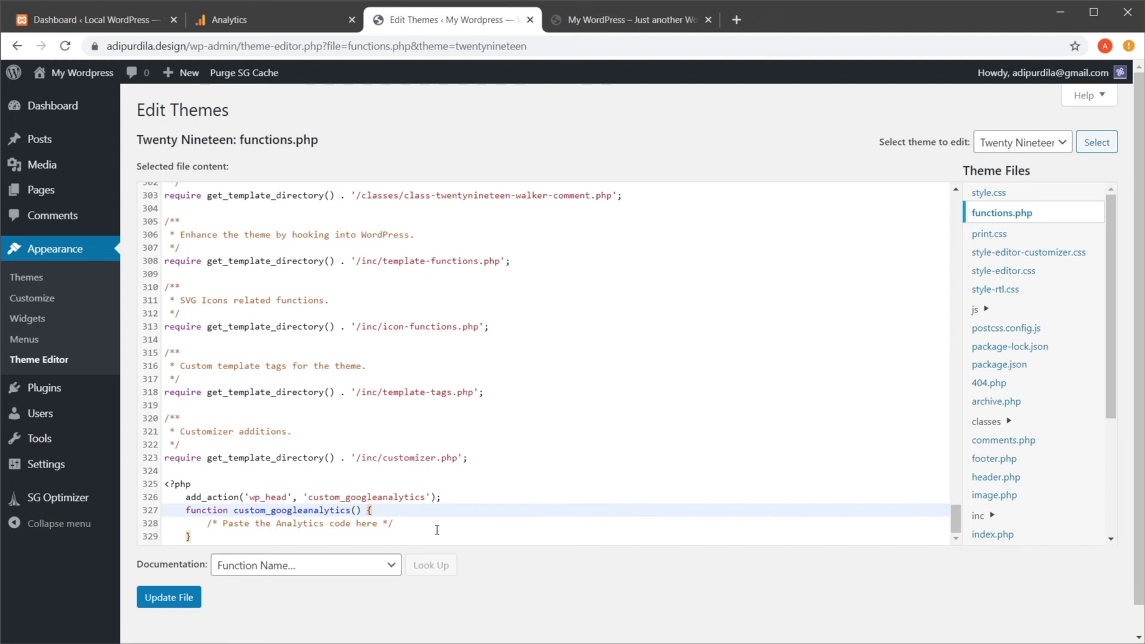
{"action": "type", "text": "?>"}
{"action": "key", "text": "Down"}
{"action": "key", "text": "Down"}
{"action": "type", "text": "<?php"}
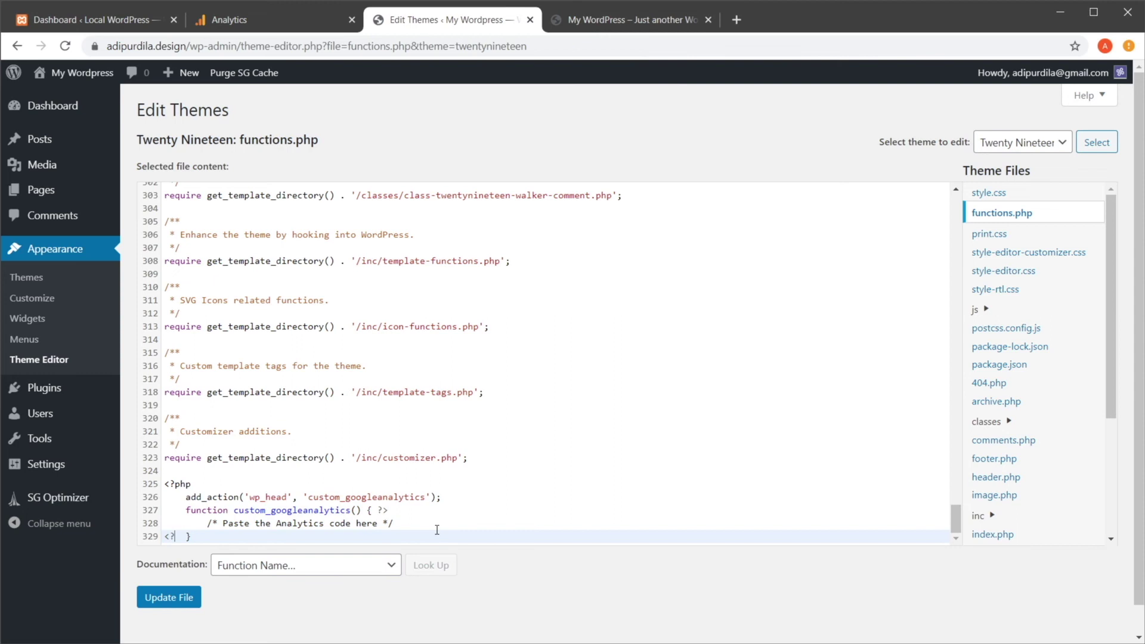
{"action": "key", "text": "End"}
{"action": "type", "text": "?>"}
Replace the placeholder comment with the pasted Google Analytics gtag snippet
{"action": "key", "text": "Up"}
{"action": "key", "text": "shift+End"}
{"action": "key", "text": "BackSpace"}
{"action": "key", "text": "ctrl+v"}
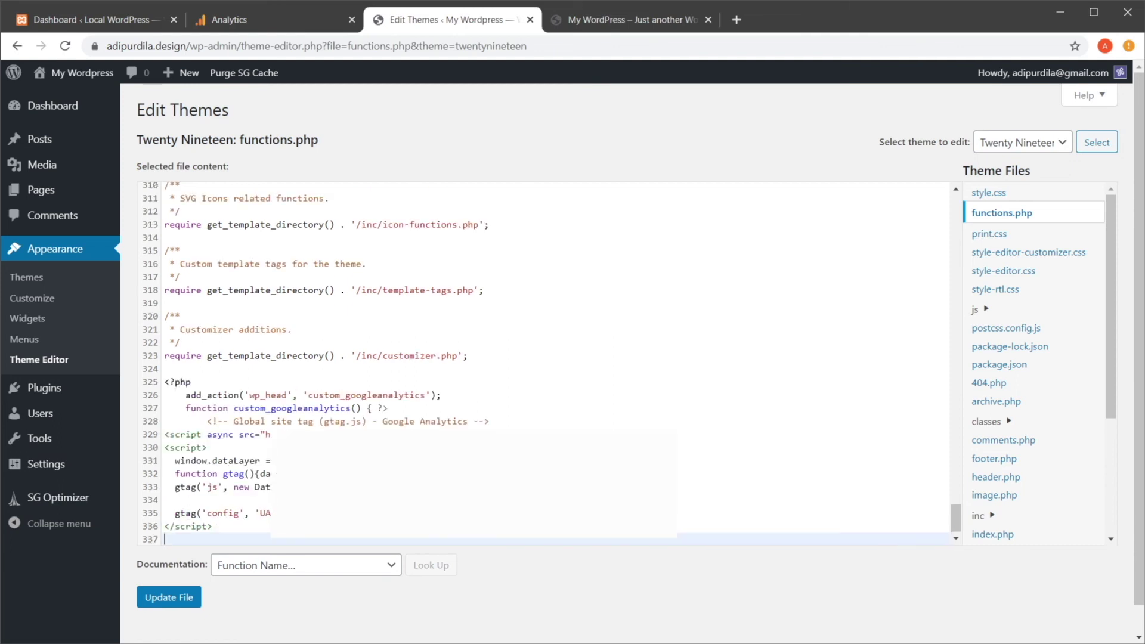